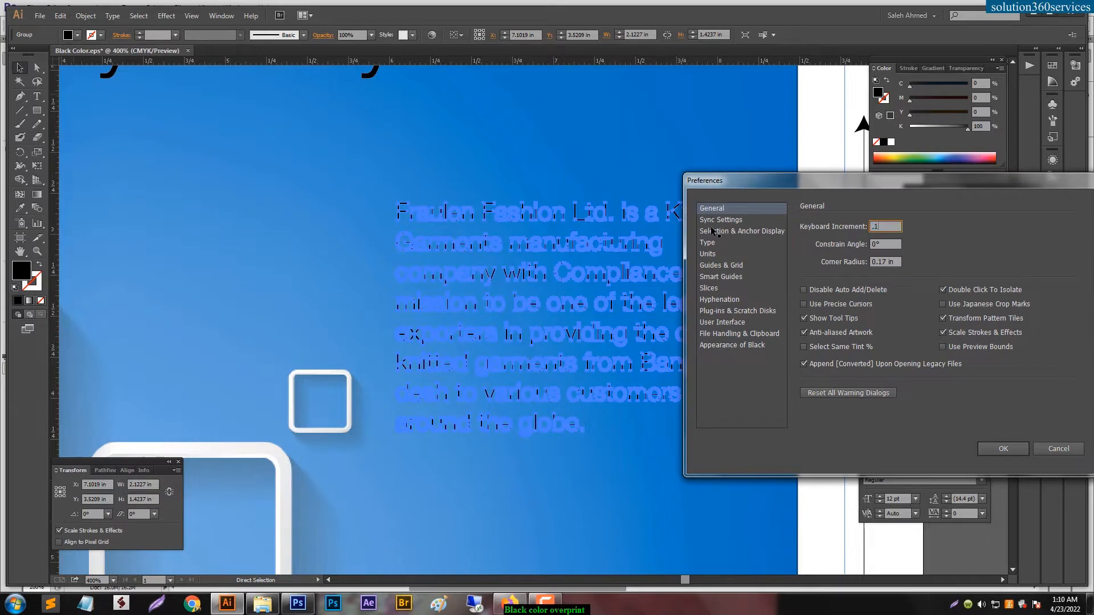
Step: Confirm a keyboard increment of .1 and nudge the black copy of the paragraph once to the right and once down
key(Return)
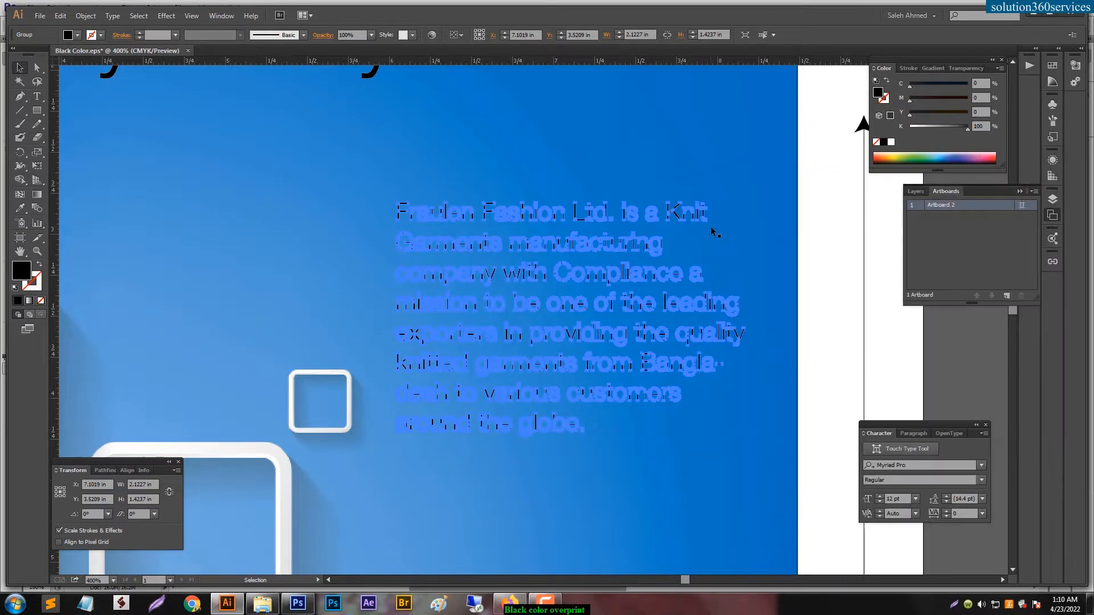
key(Right)
key(Down)
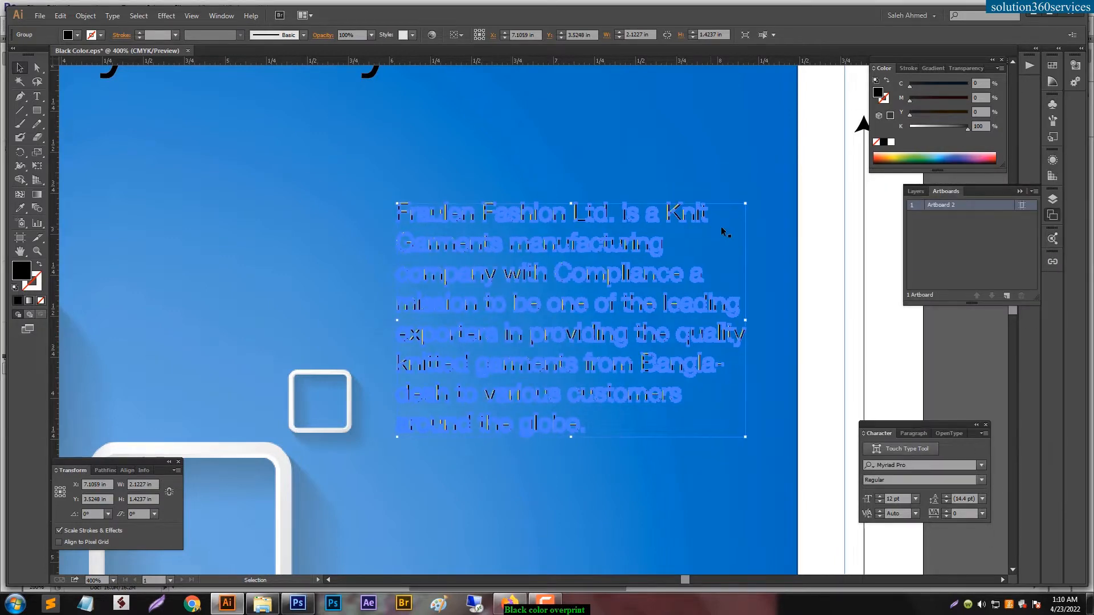
click(853, 234)
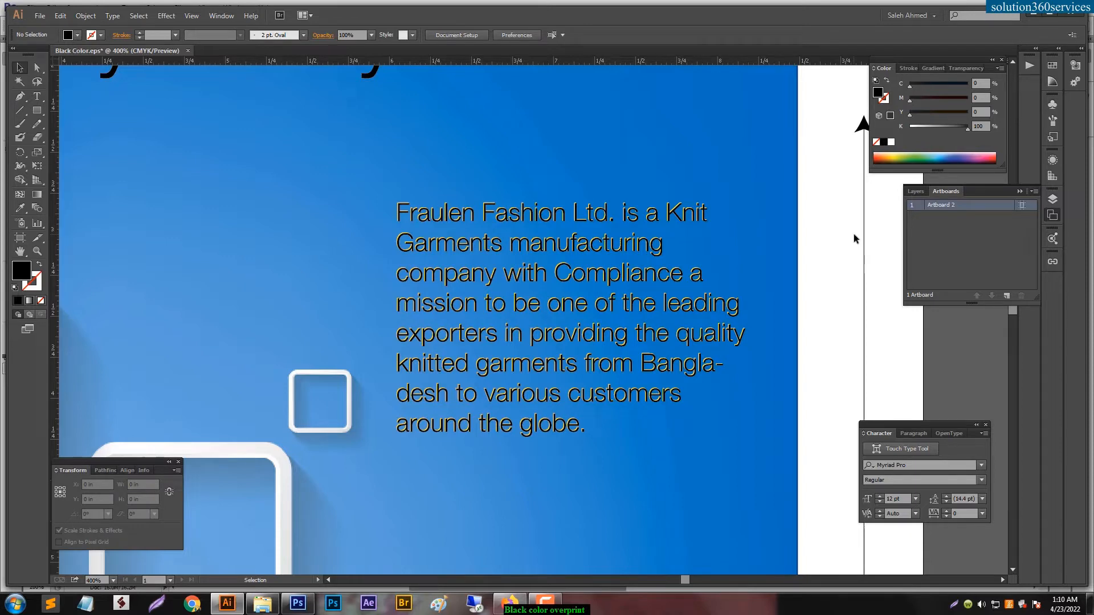
Step: Remove the yellow copy of the paragraph, keeping the black copy above the magenta one
click(608, 244)
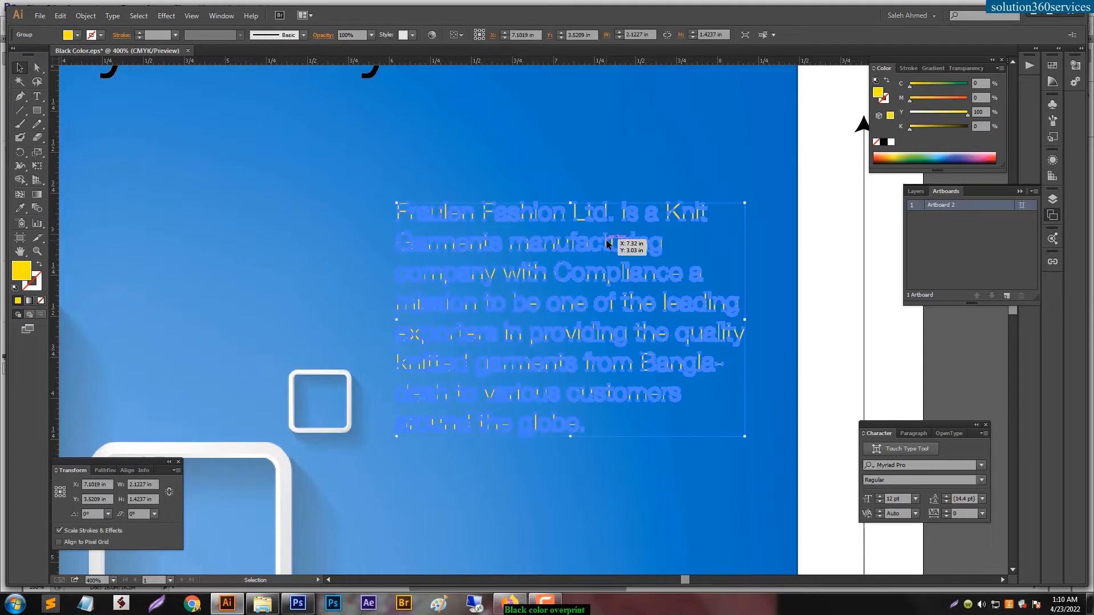
click(759, 247)
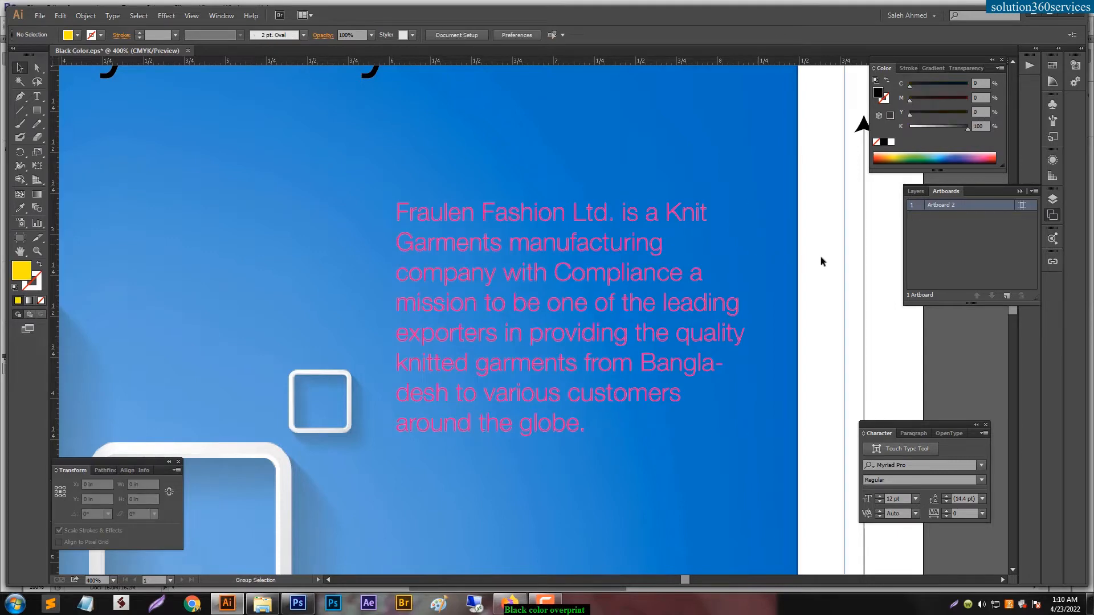
key(ctrl+z)
click(842, 250)
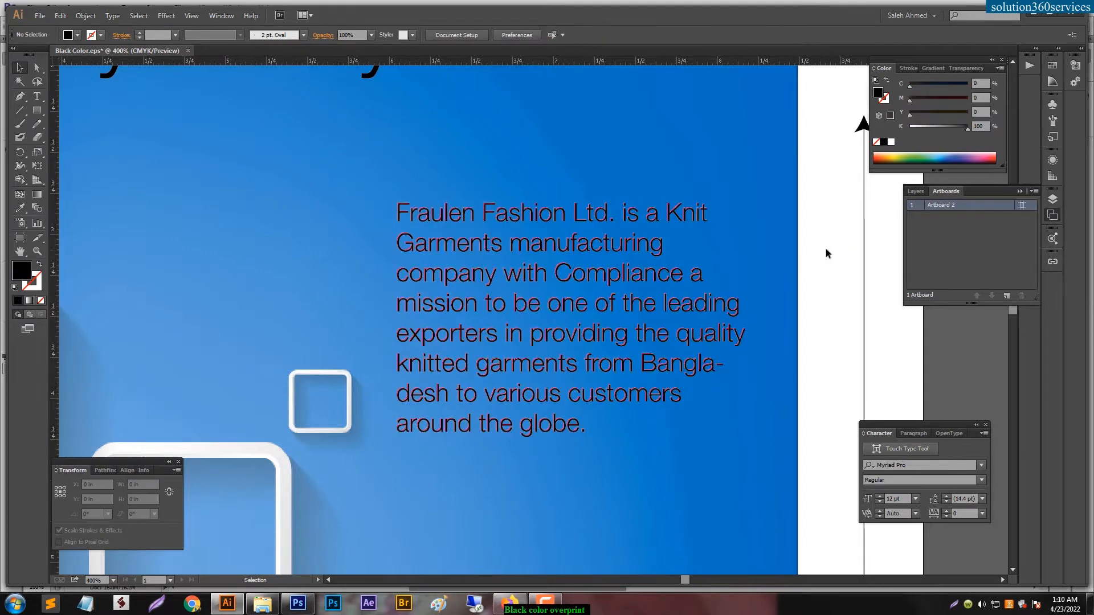
Step: Delete the magenta copy of the paragraph and restore the black copy above the cyan one
click(629, 254)
key(Delete)
click(622, 249)
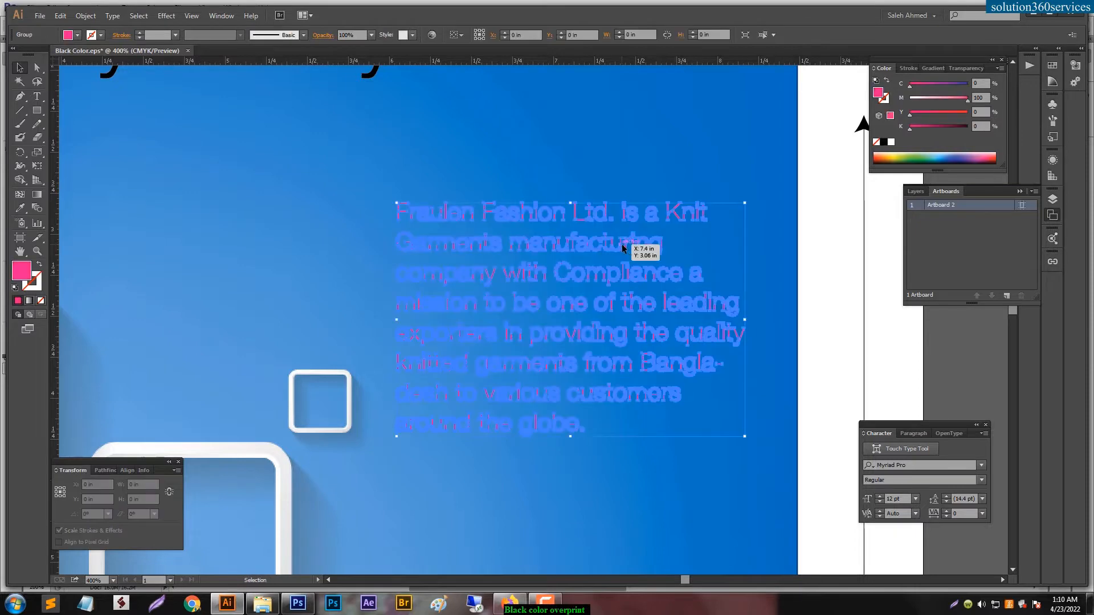
key(Delete)
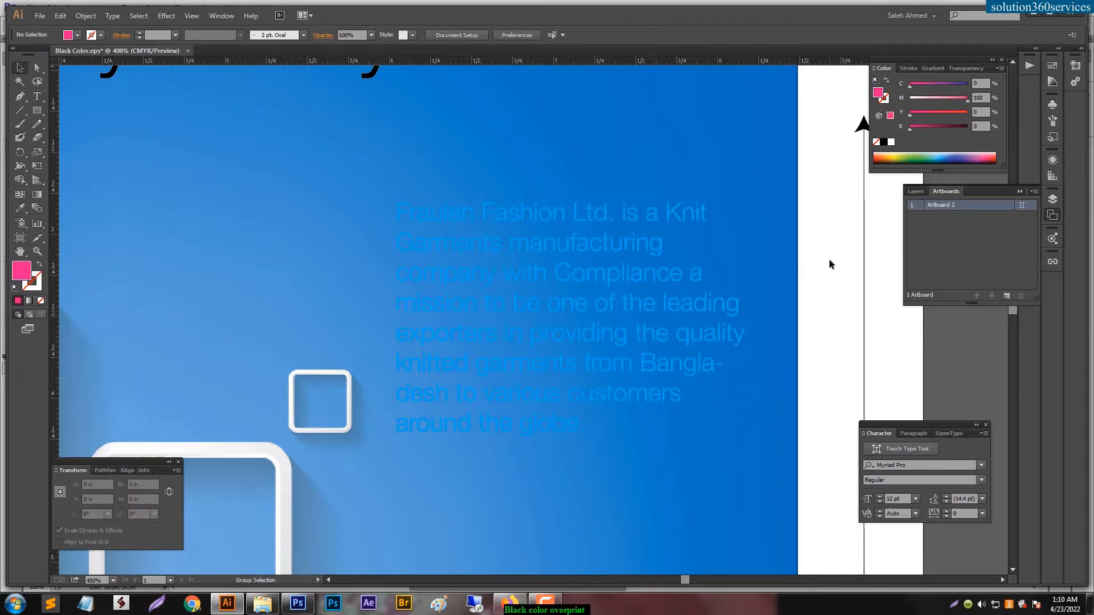
key(ctrl+z)
key(ctrl+z)
click(828, 259)
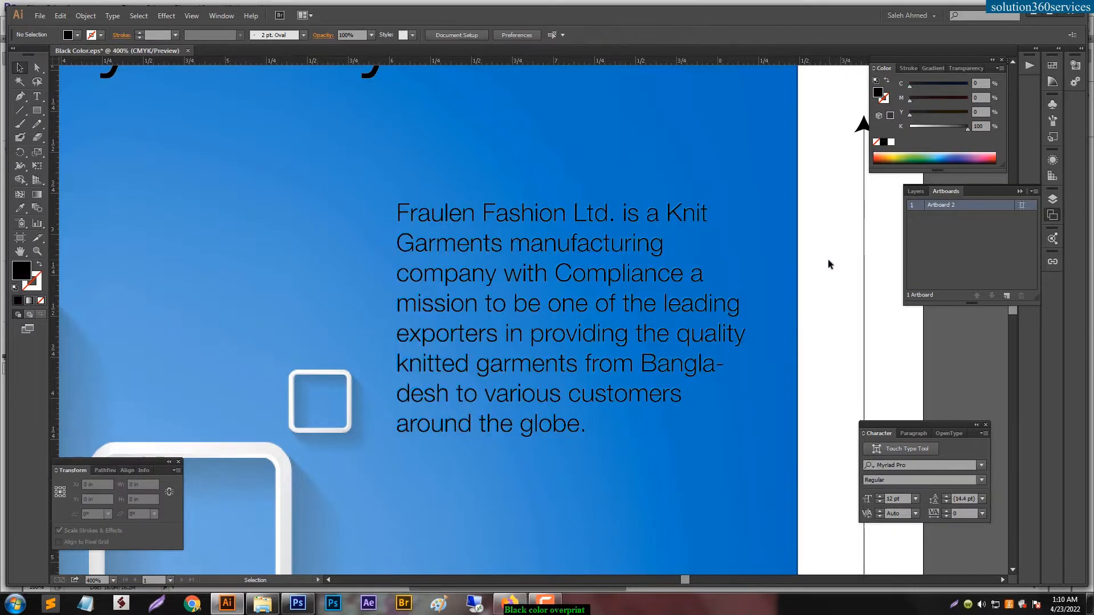
Step: Recolor the cyan copy of the paragraph to white and bring the black copy back on top of it
click(634, 251)
key(Delete)
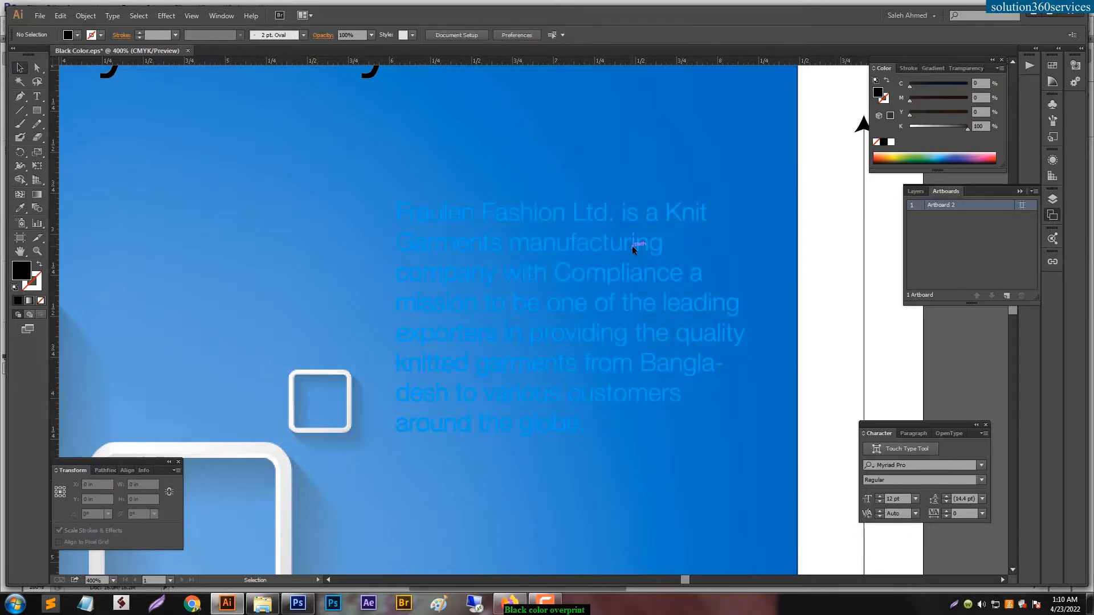
click(890, 142)
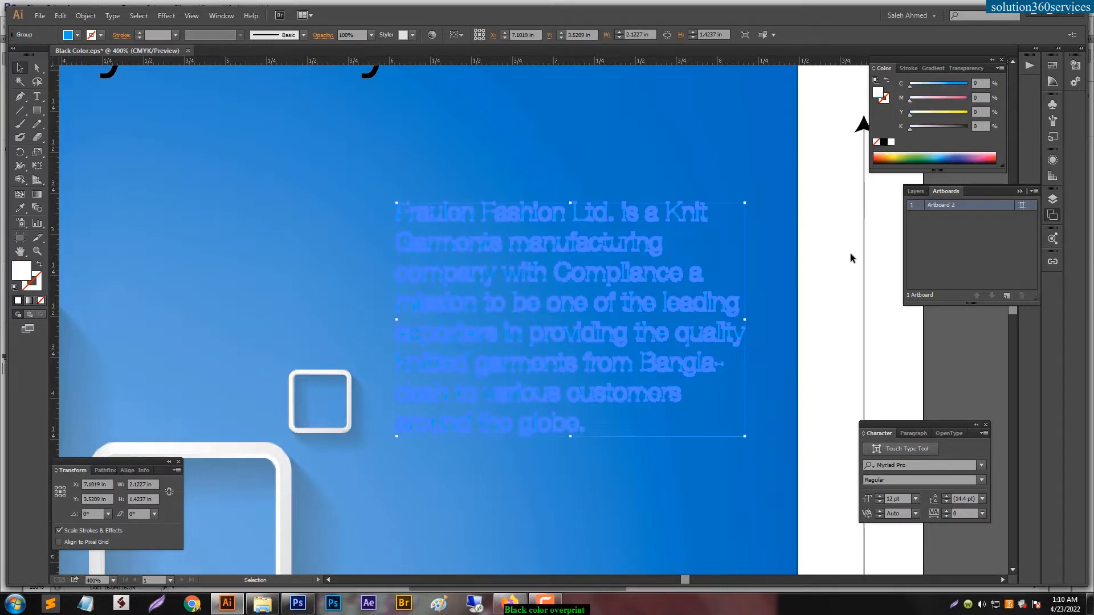
click(850, 253)
key(ctrl+alt+shift+v)
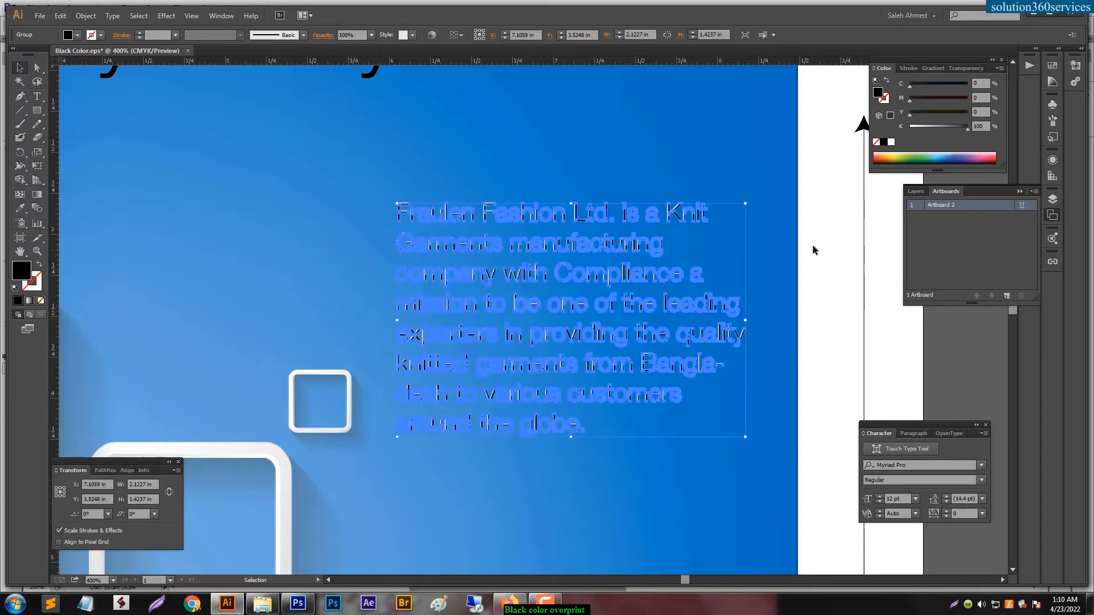
click(812, 246)
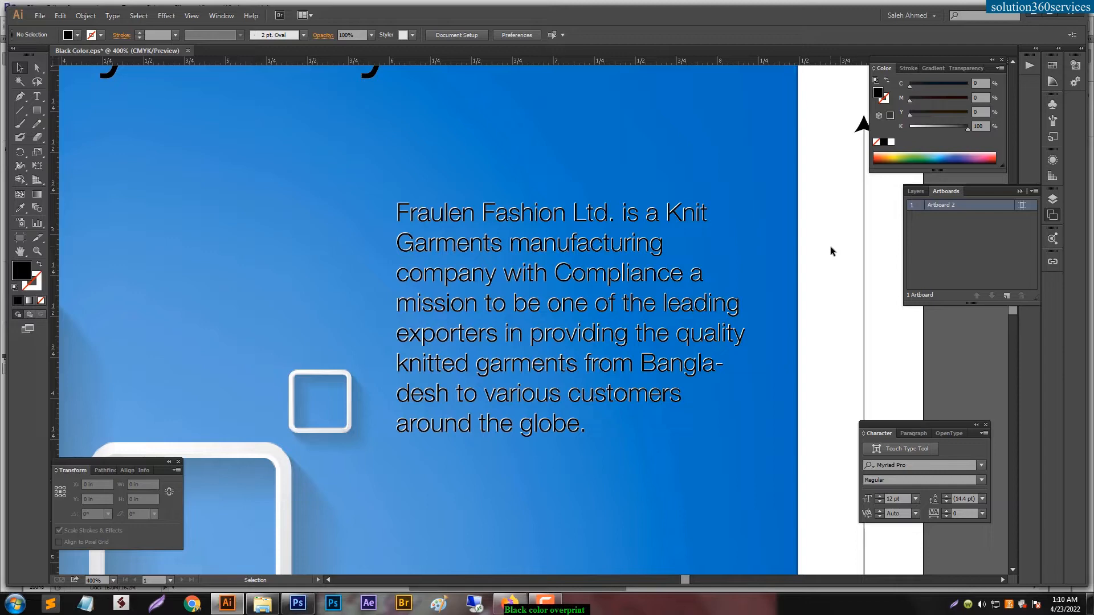
Step: Delete the remaining black and white copies of the loose paragraph beside the small square frame
click(671, 215)
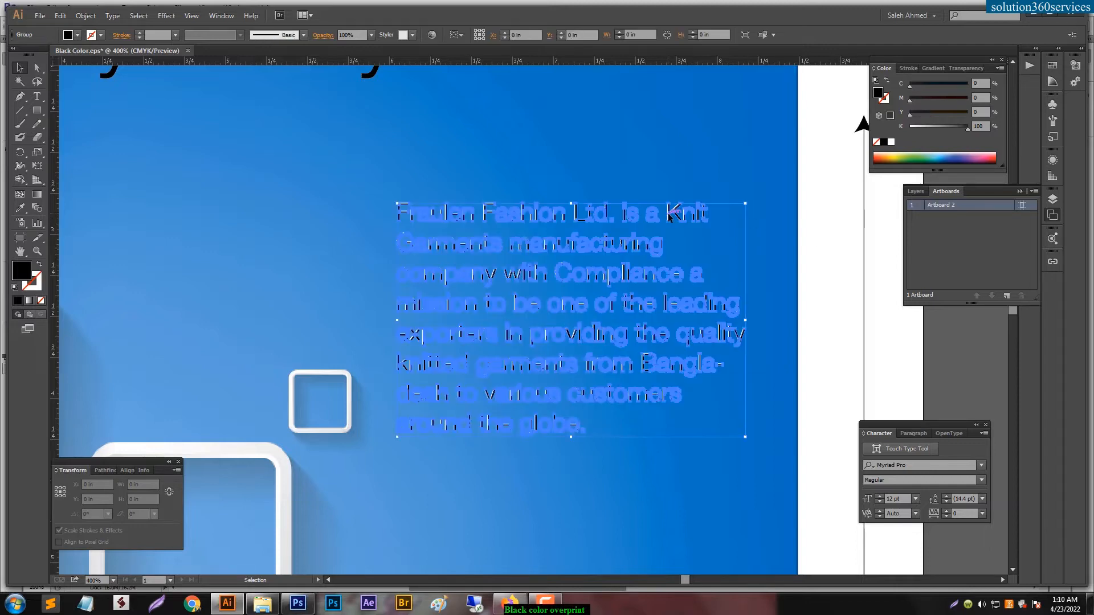
drag(651, 226, 629, 222)
key(Delete)
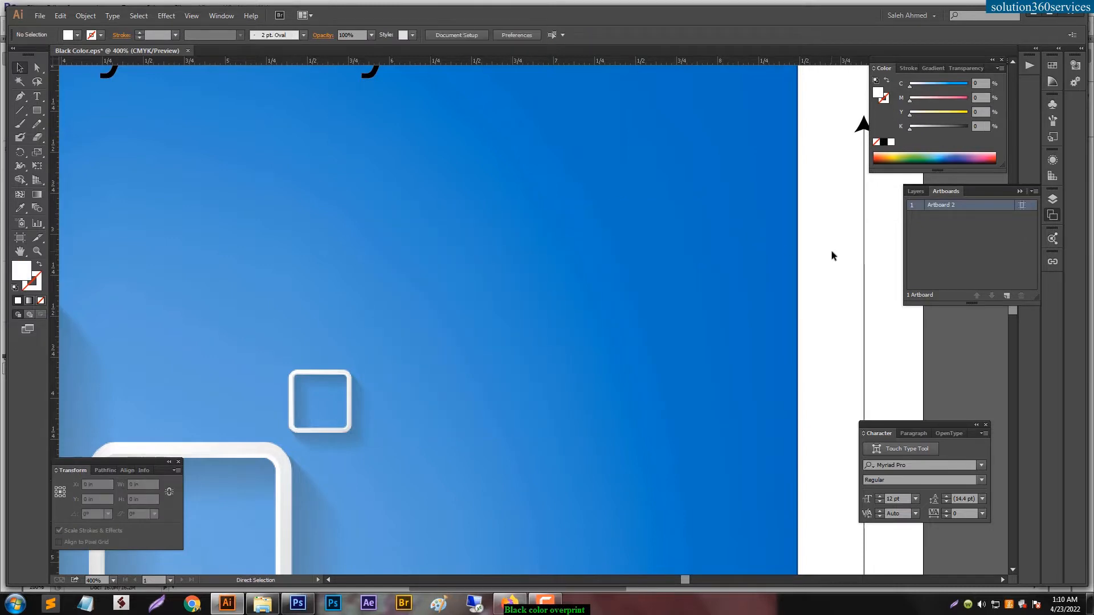
key(ctrl+0)
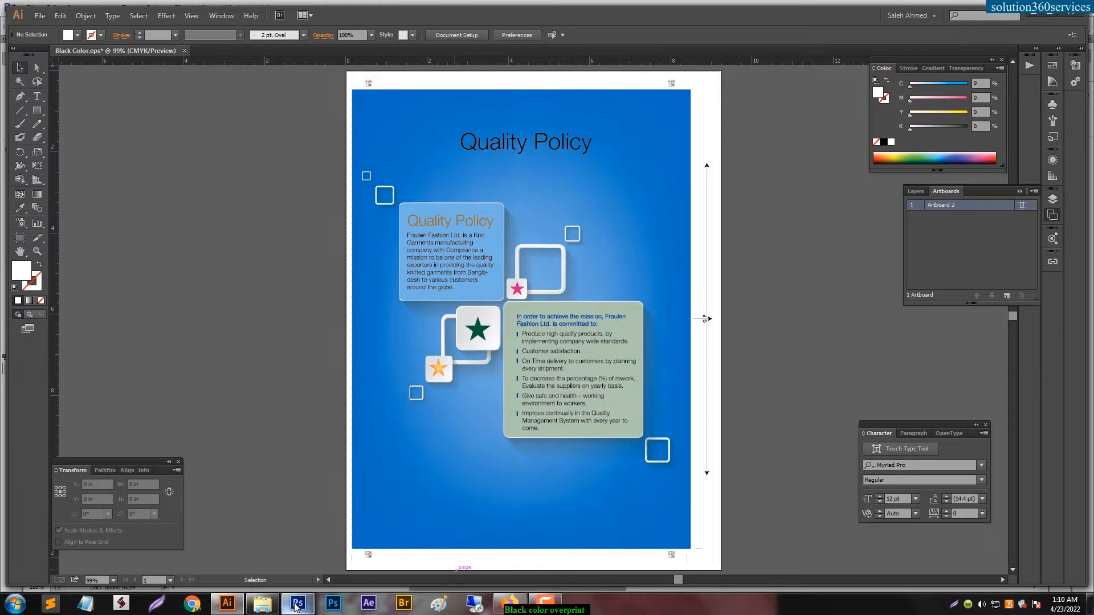
Step: Switch to Photoshop and examine the black text in the Magenta and Cyan channels, returning to the full CMYK view
click(296, 605)
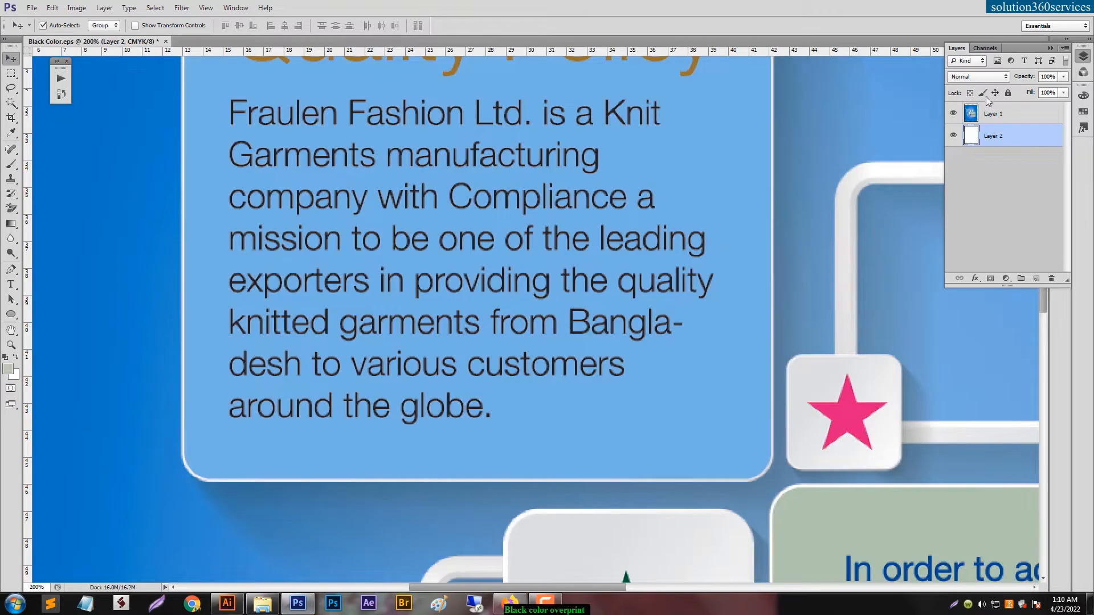
click(984, 48)
click(993, 110)
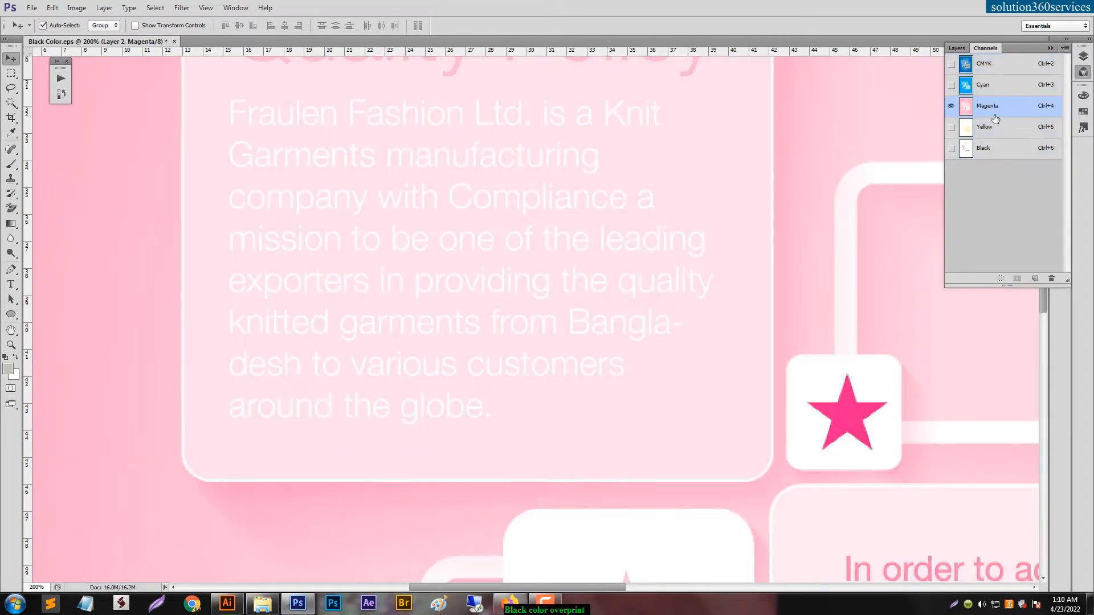
click(1007, 90)
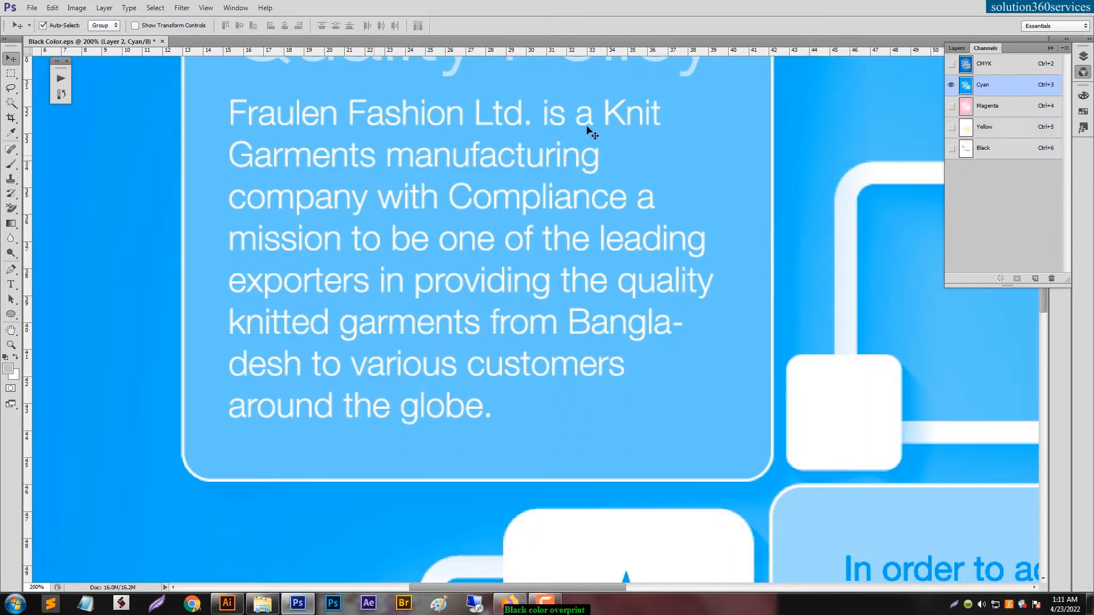
click(957, 49)
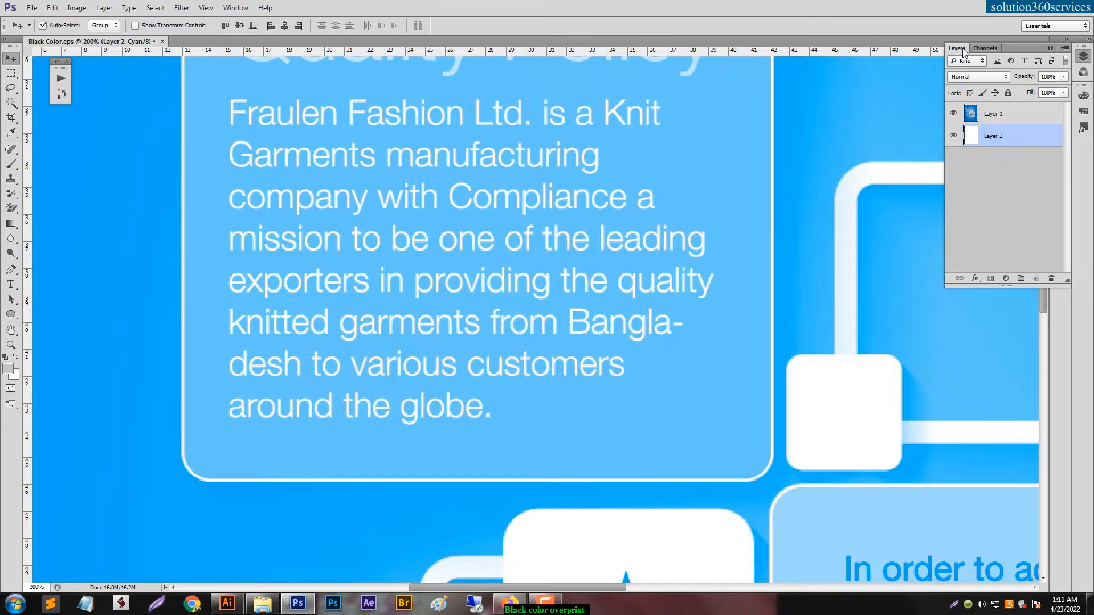
click(985, 48)
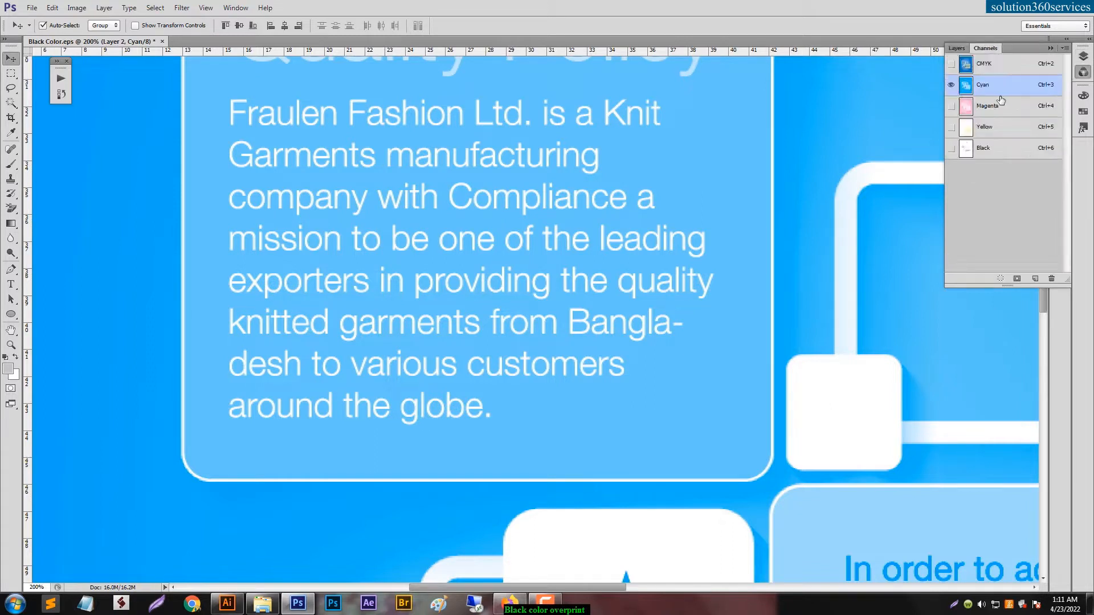
click(989, 67)
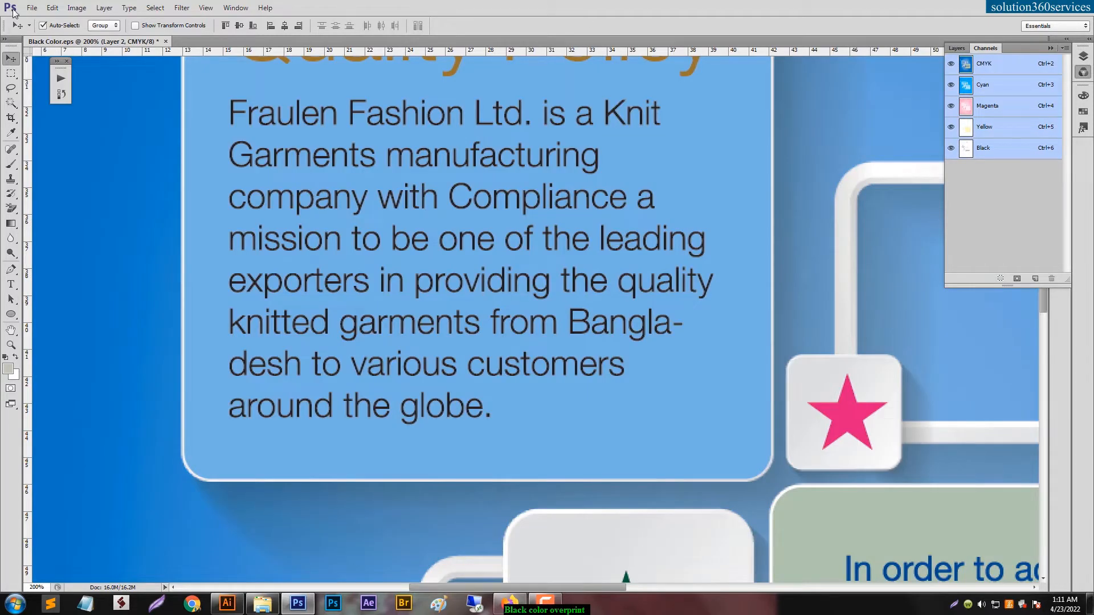
Step: Create a new white CMYK document from the Clipboard preset, 1774 by 2370 pixels at 200 pixels/inch
click(32, 7)
click(49, 22)
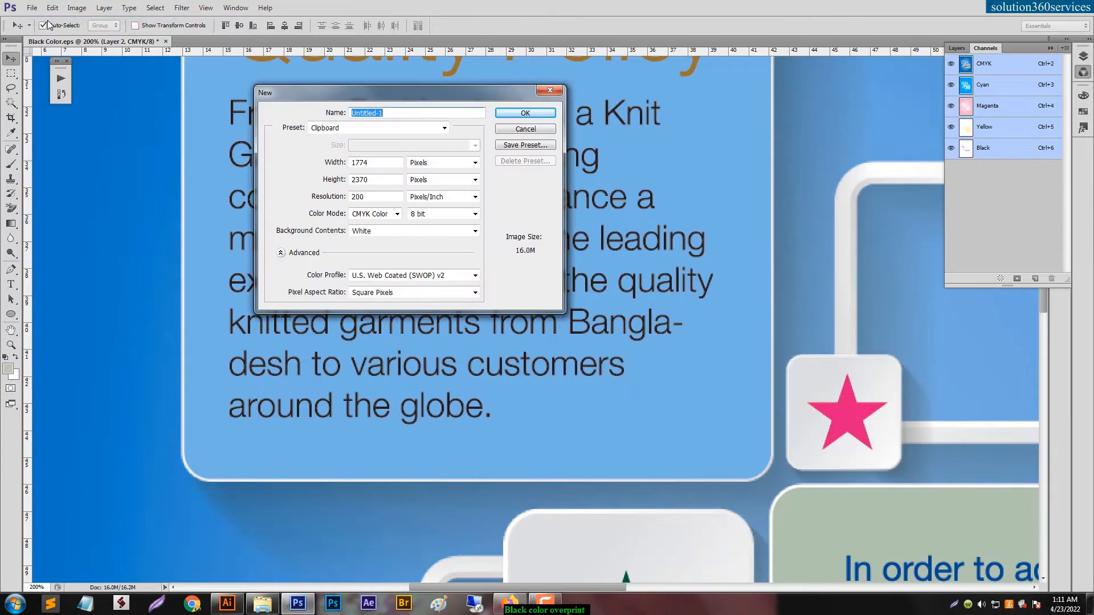
key(Return)
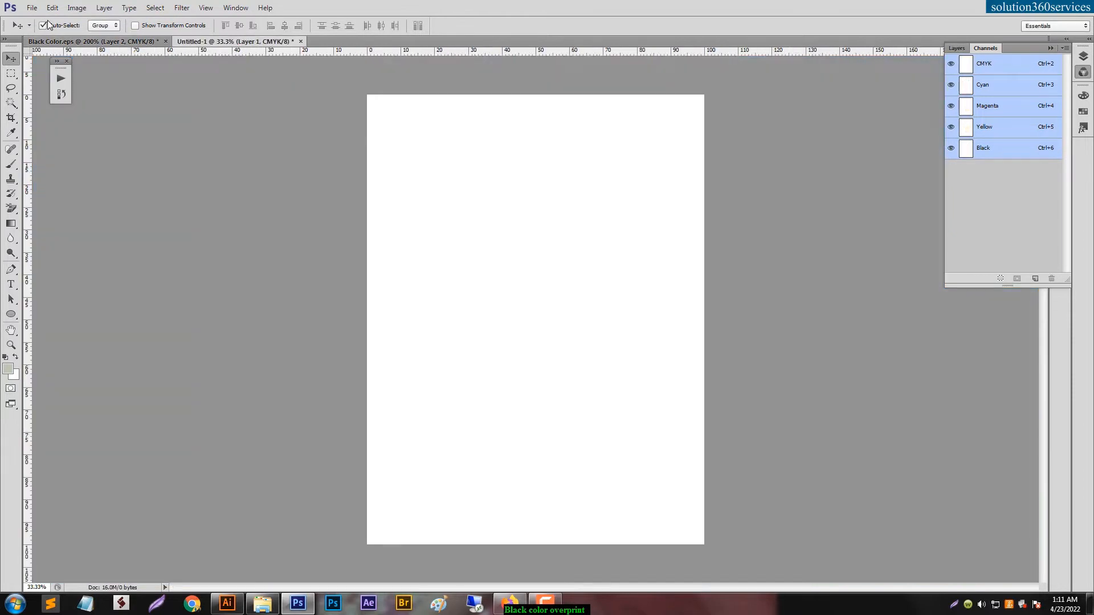
Step: Copy the Quality Policy artwork layer from Black Color.eps into the new document
click(91, 41)
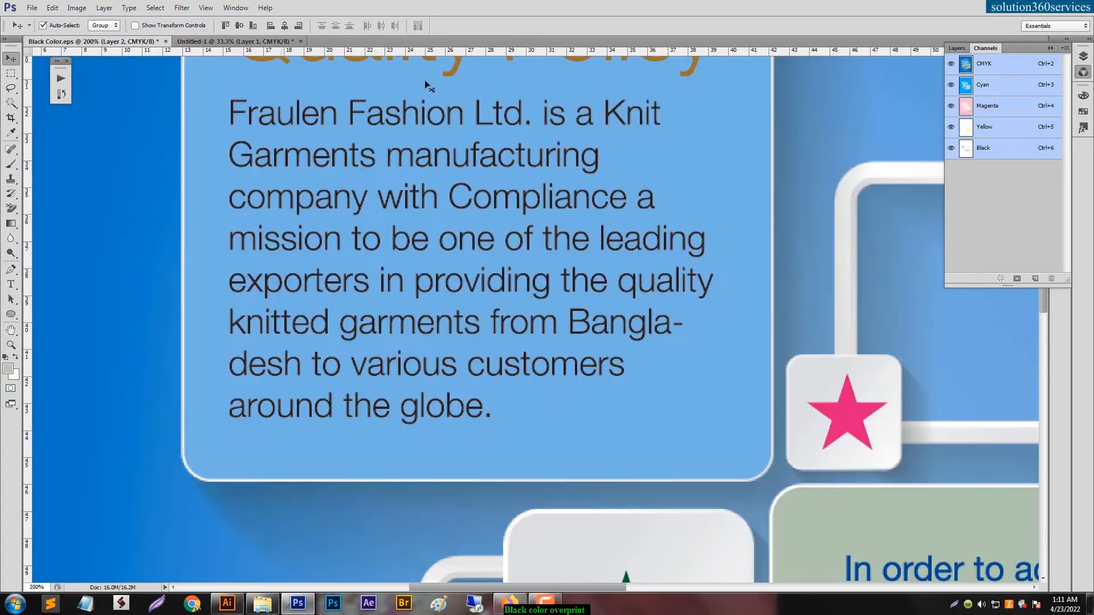
click(268, 42)
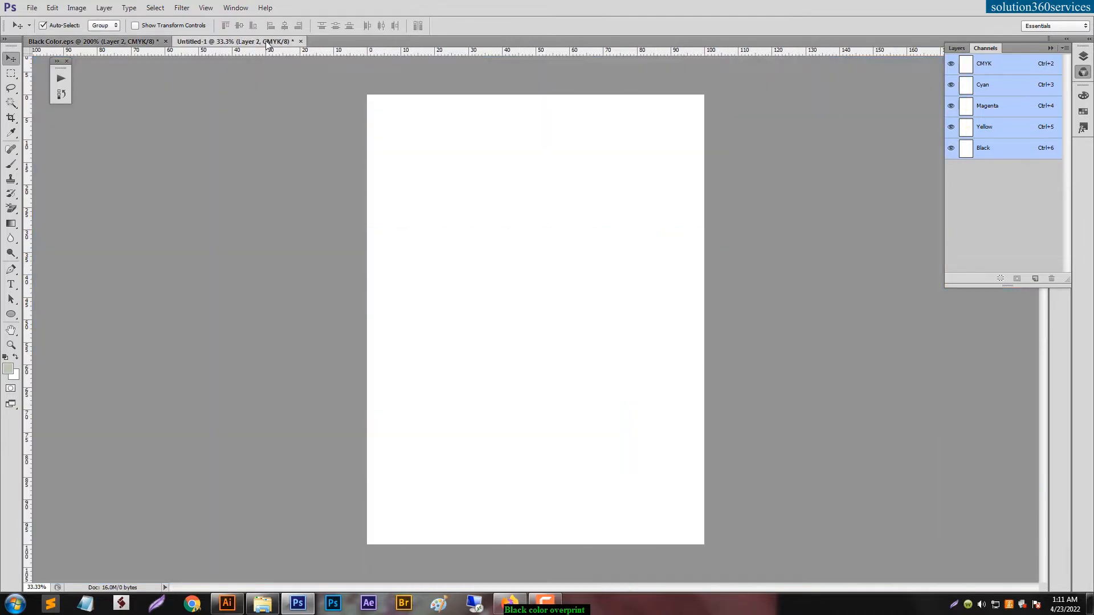
click(125, 41)
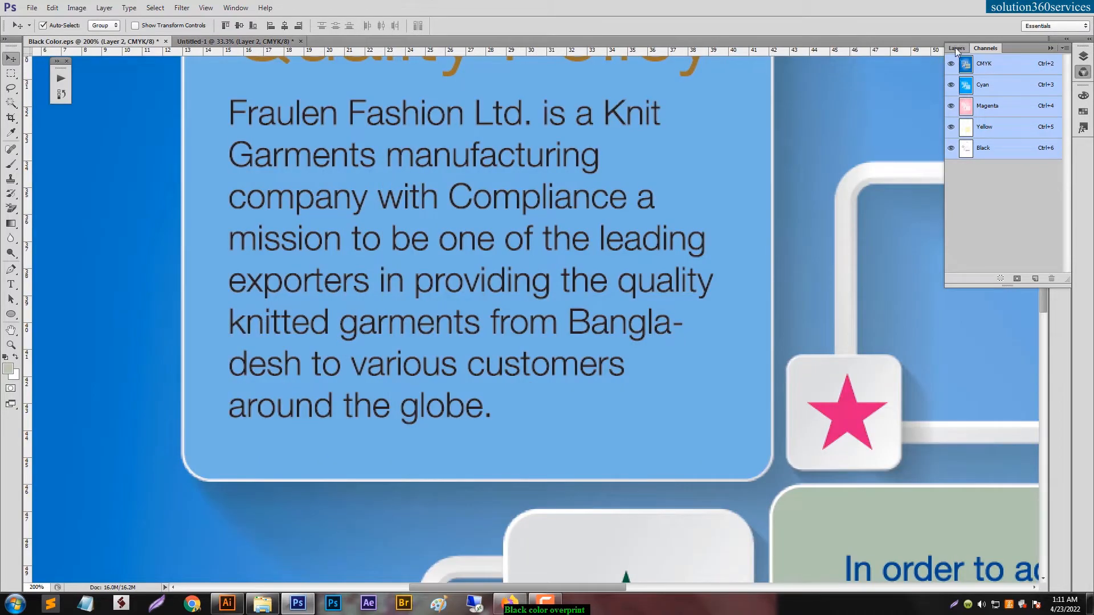
click(957, 47)
click(1003, 113)
drag(302, 117, 546, 296)
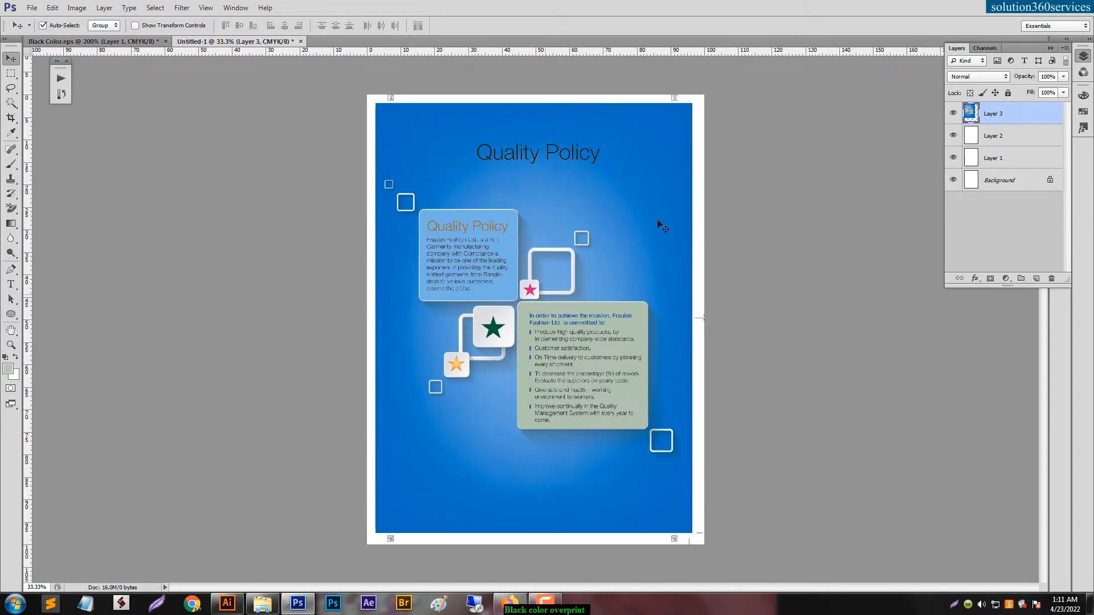
Step: Delete the two blank white layers, Layer 1 and Layer 2, between the artwork and the background
ctrl+click(535, 342)
drag(534, 341, 935, 98)
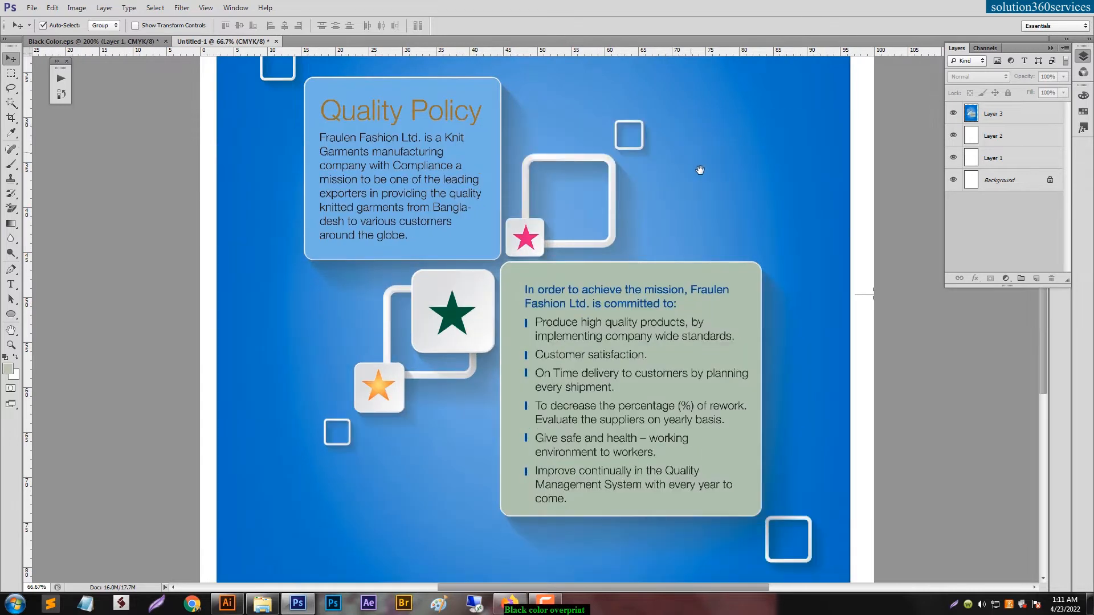
drag(706, 178, 765, 223)
click(1001, 137)
shift+click(1005, 160)
drag(1006, 161, 1051, 278)
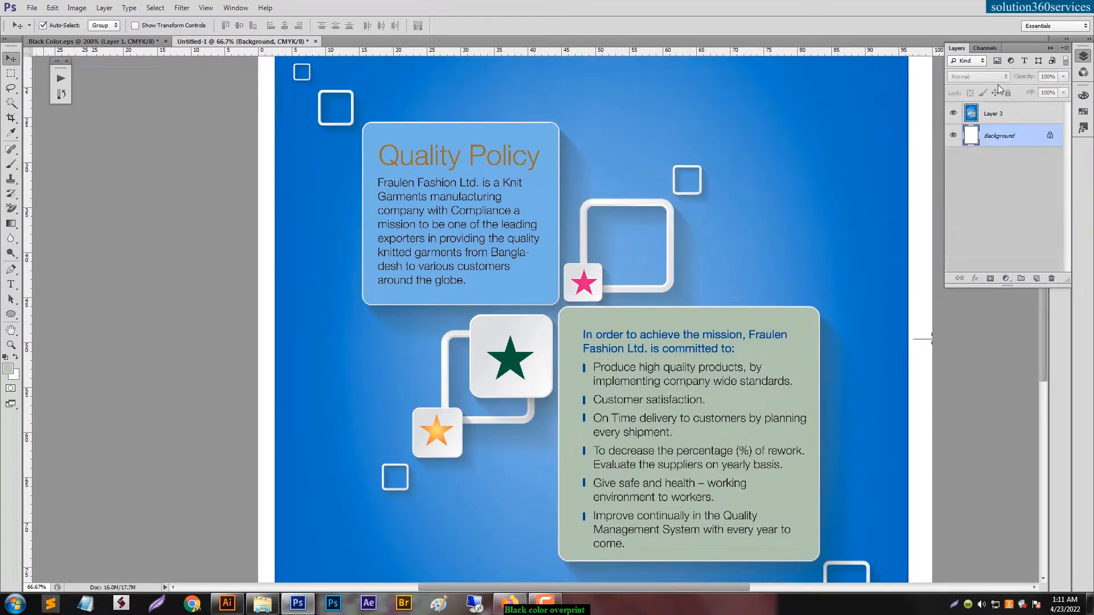
Step: Check how the black text appears in the new document's Cyan channel and go back to Black Color.eps
click(985, 49)
click(994, 91)
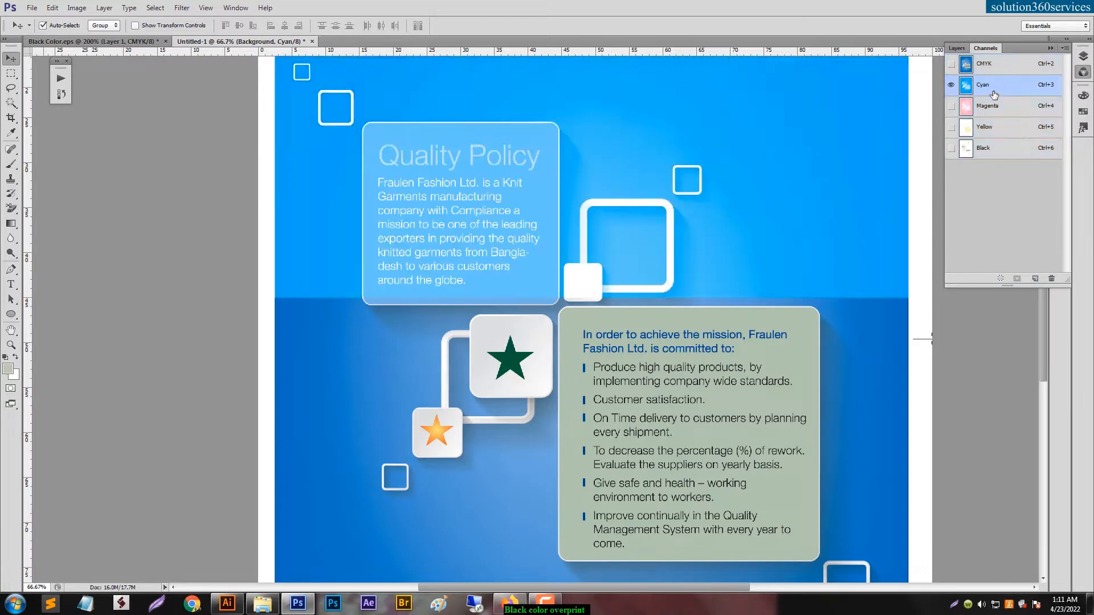
click(57, 42)
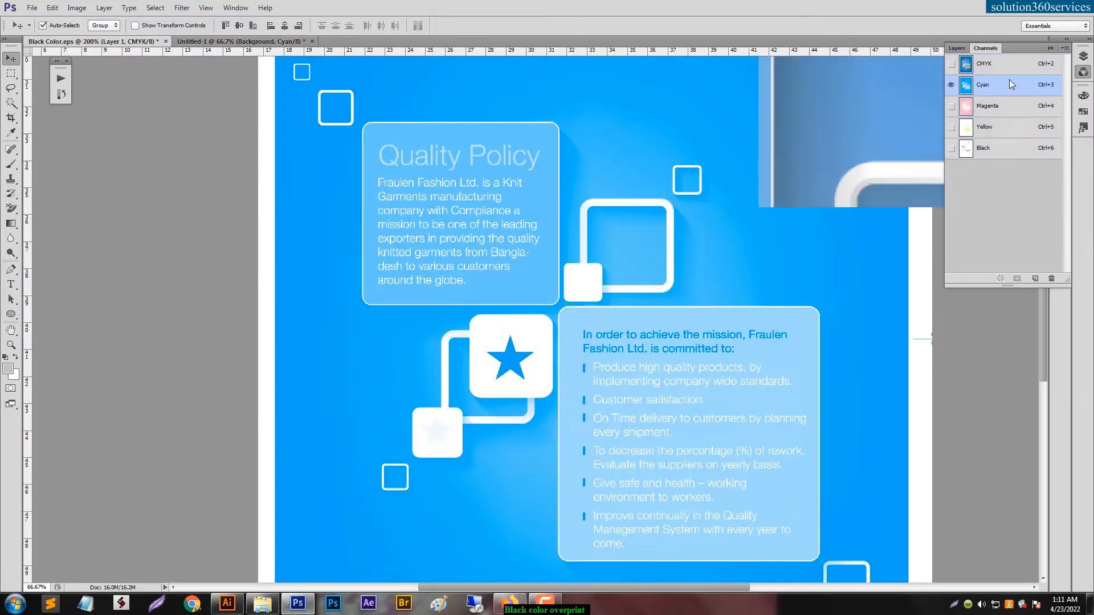
Step: Switch to Illustrator and apply Overprint Black at 100% to the fills and strokes of all artwork in Black Color.eps
key(alt+Tab)
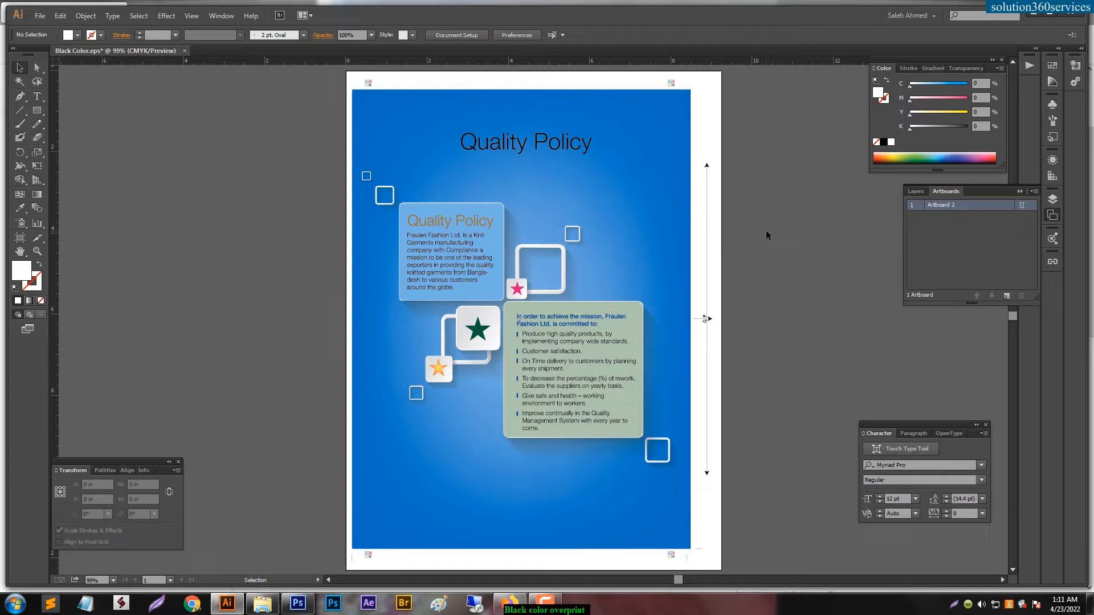
key(ctrl+a)
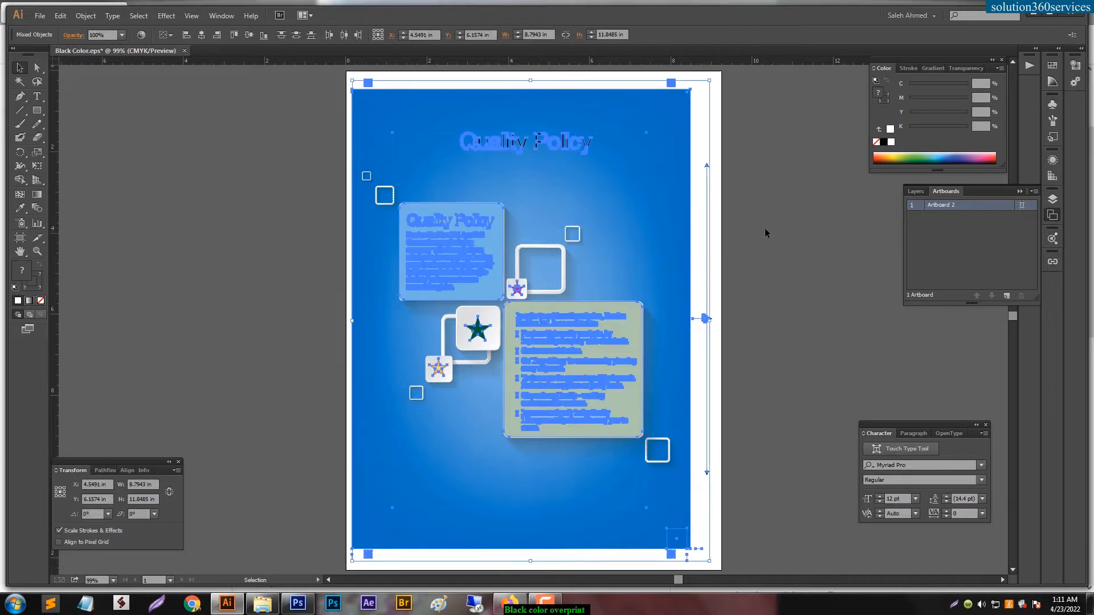
click(61, 16)
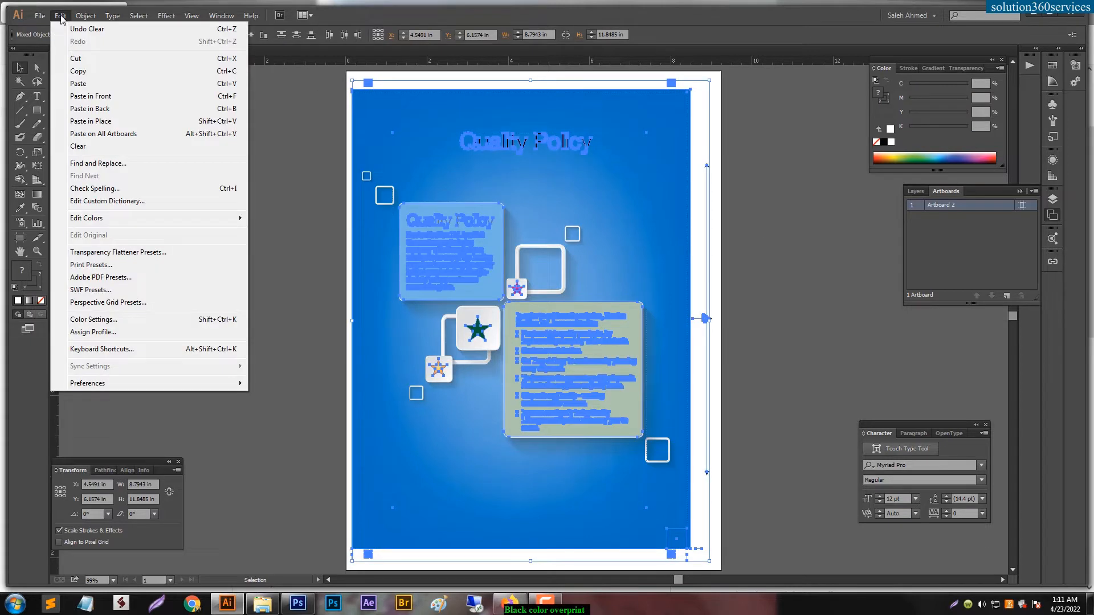
mouse_move(98, 219)
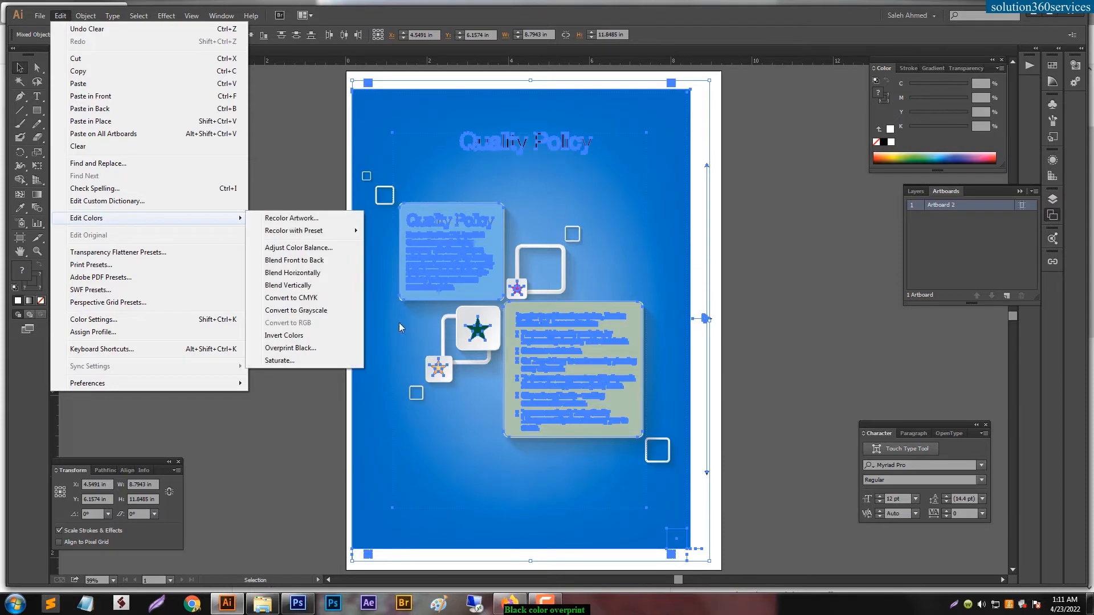
click(305, 348)
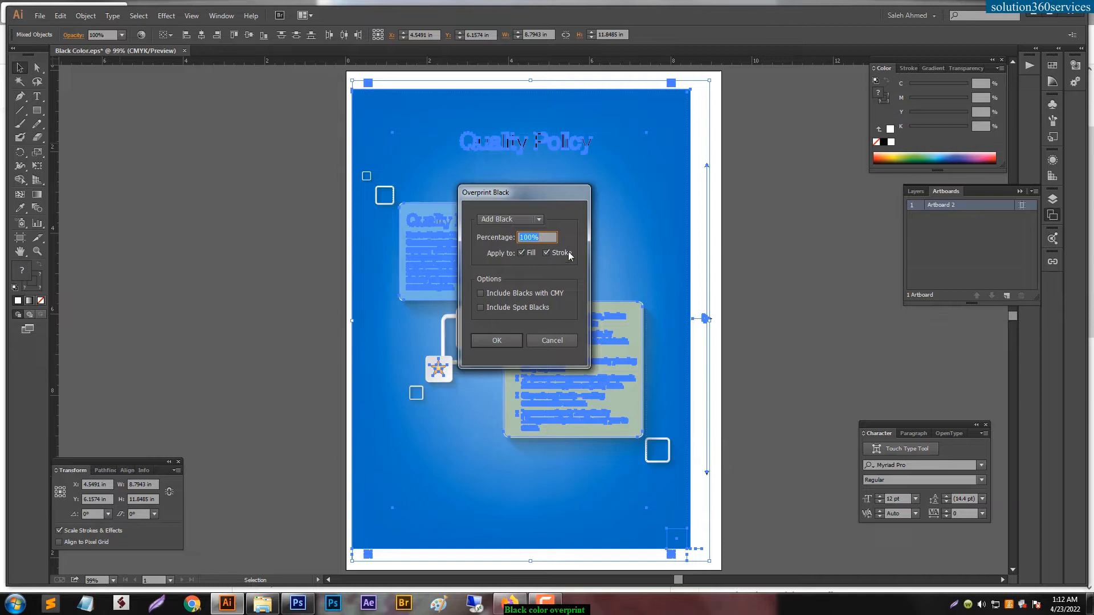
click(491, 340)
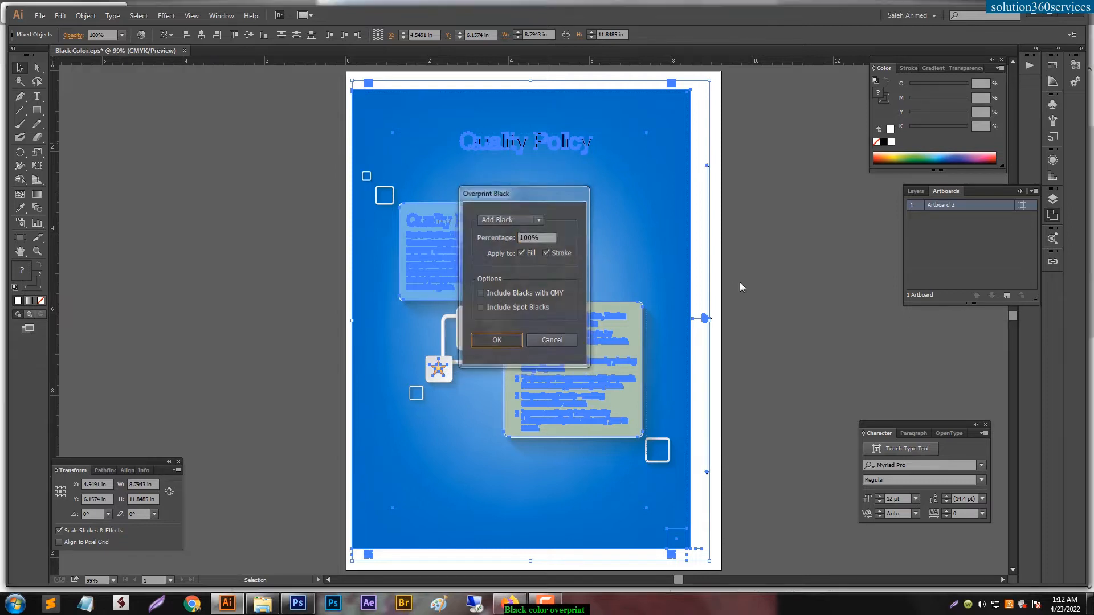
Step: Deselect the artwork, save Black Color.eps and switch to Photoshop
click(765, 274)
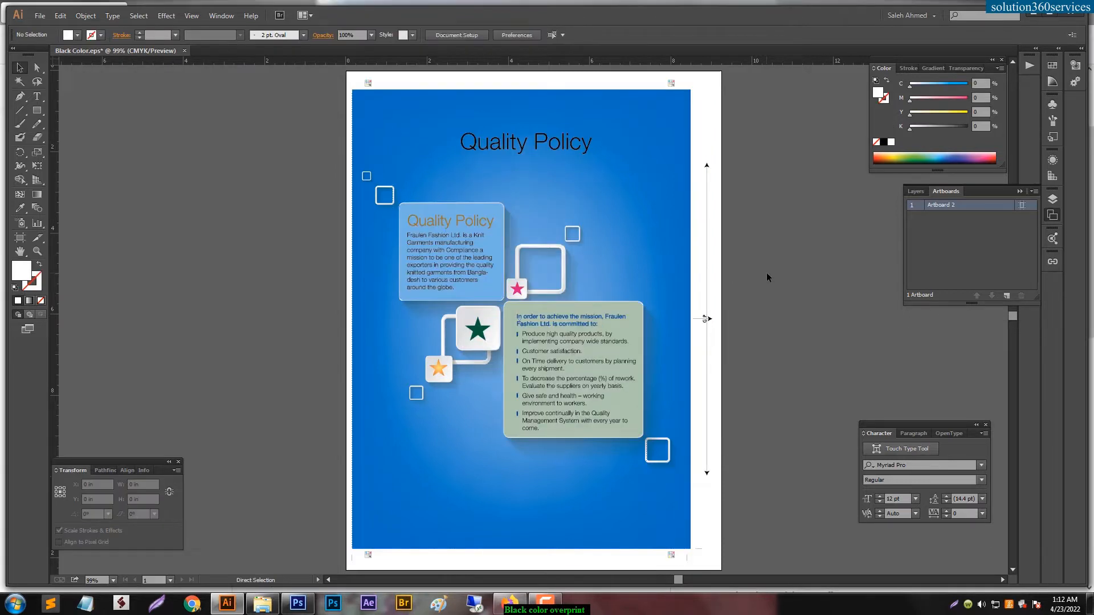
key(ctrl+s)
click(296, 604)
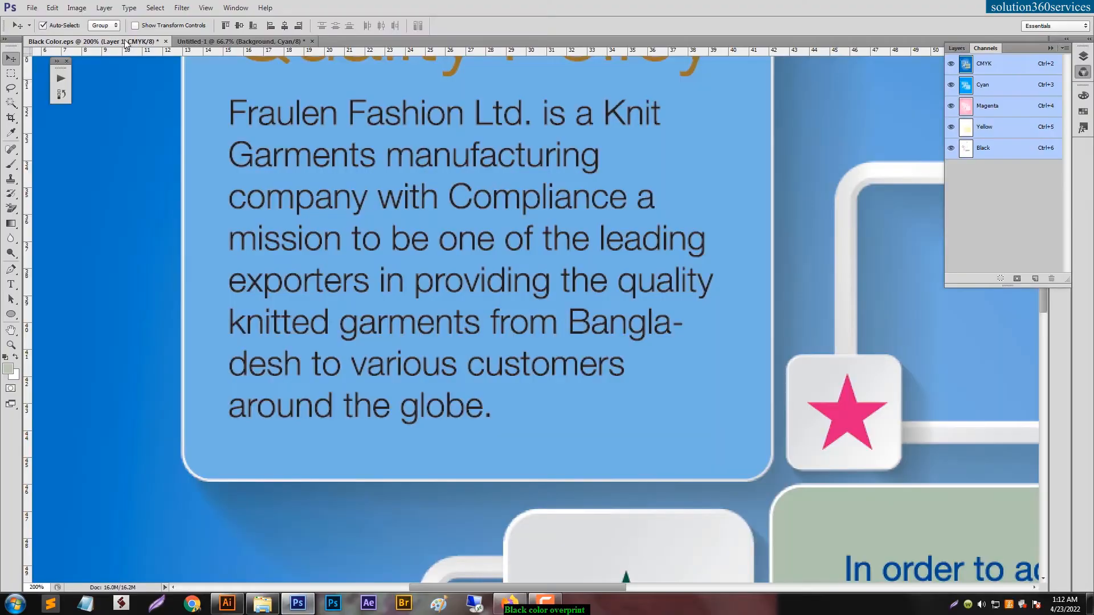
Step: Revert Black Color.eps to the saved version, rasterized in CMYK Color at 639 by 853 pixels and 72 pixels/inch
click(32, 8)
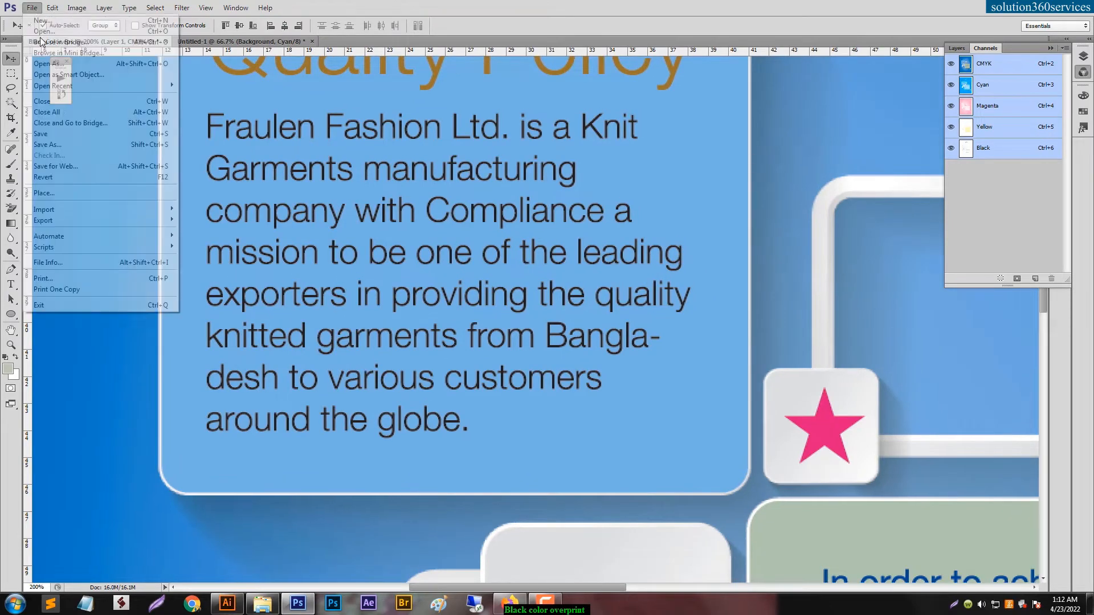
click(73, 178)
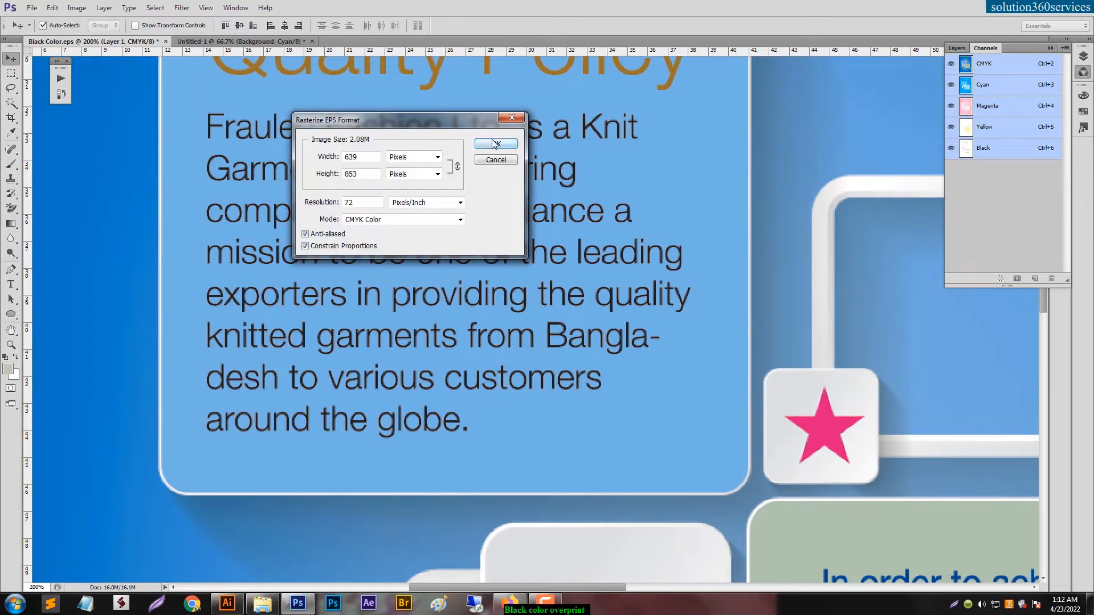
click(491, 144)
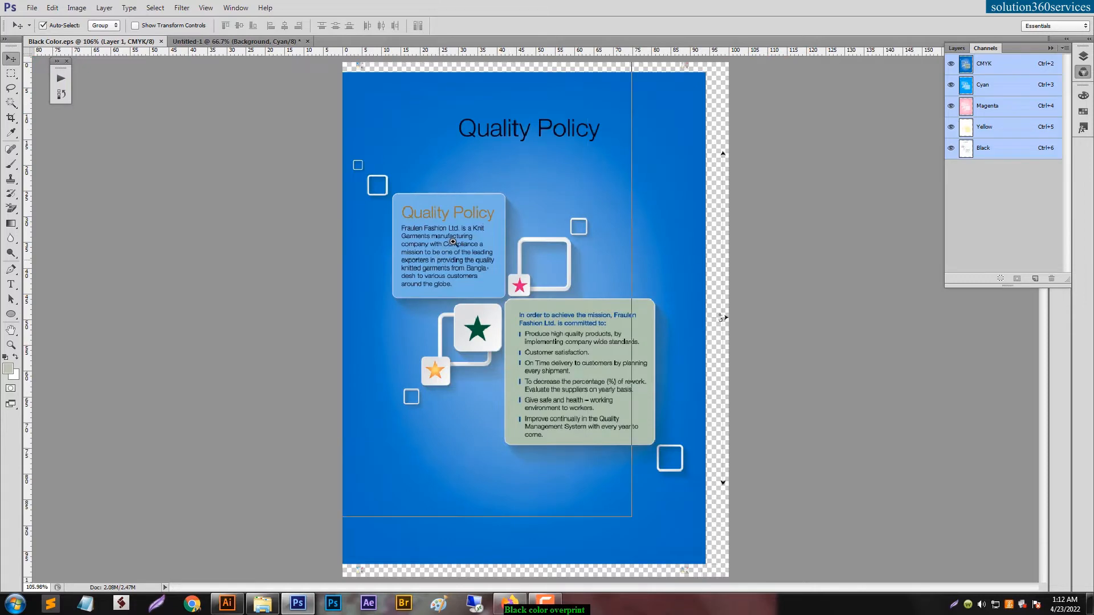
ctrl+click(454, 244)
ctrl+click(456, 252)
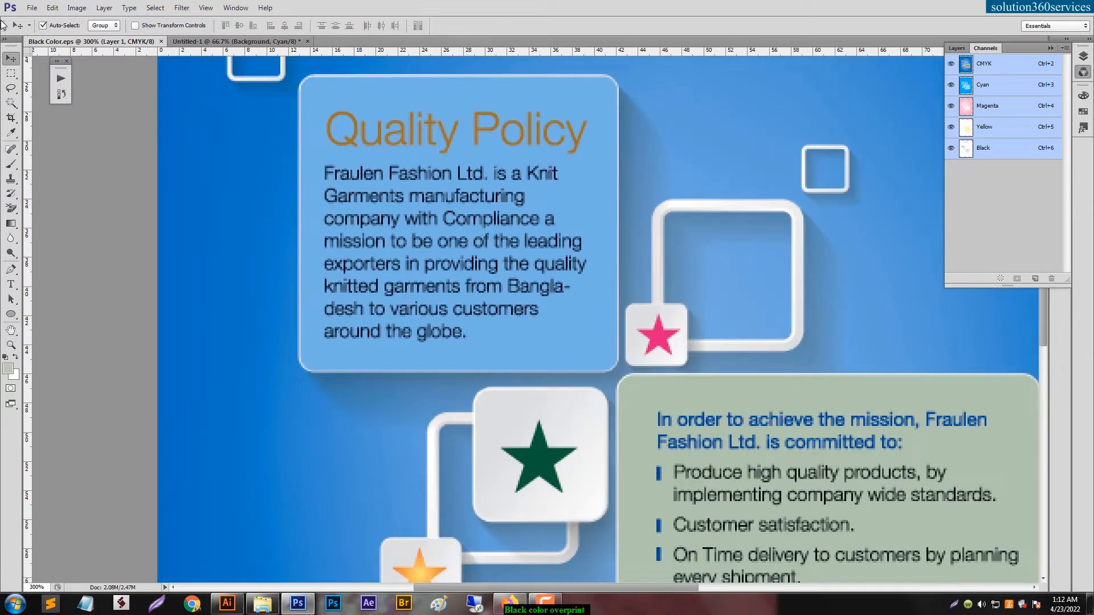
drag(415, 156, 356, 166)
click(32, 7)
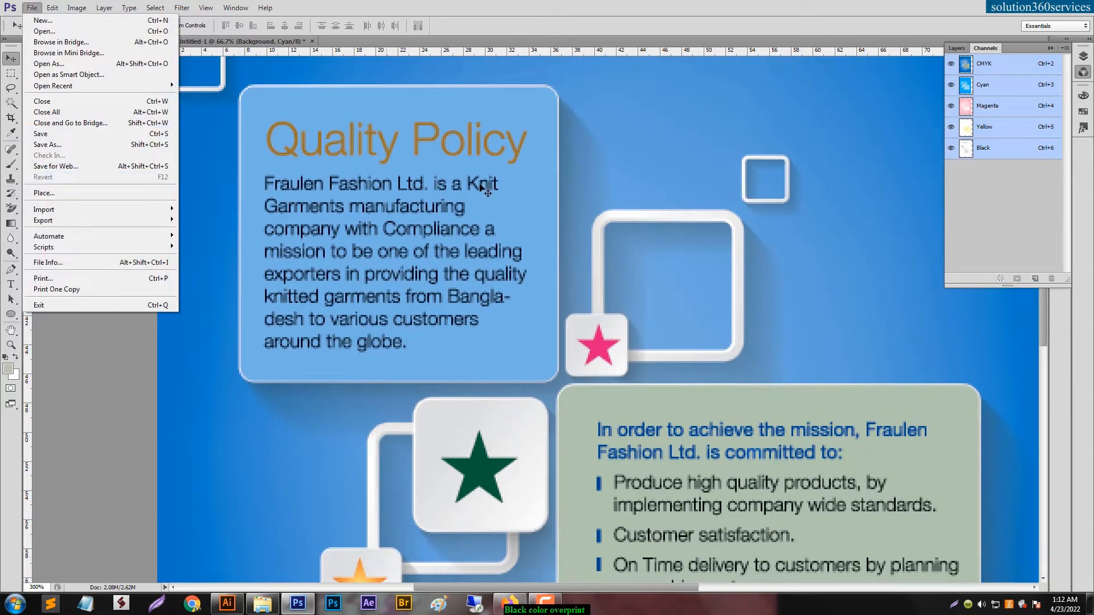
drag(483, 182, 361, 232)
key(ctrl+z)
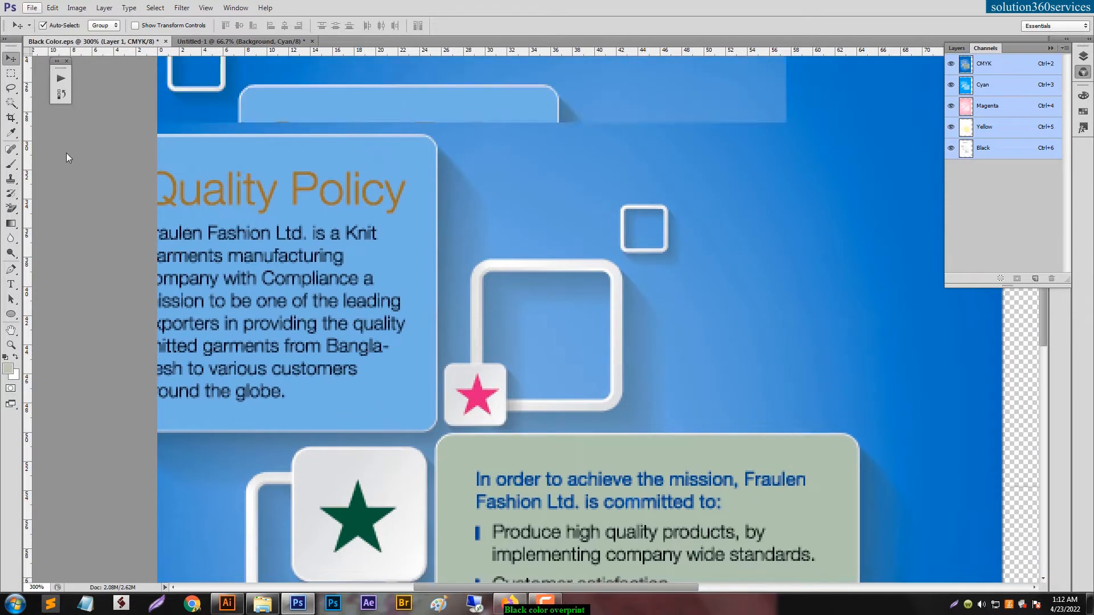
Step: Revert Black Color.eps to the saved version, rasterized in CMYK Color at 1774 by 2370 pixels and 200 pixels/inch
click(32, 8)
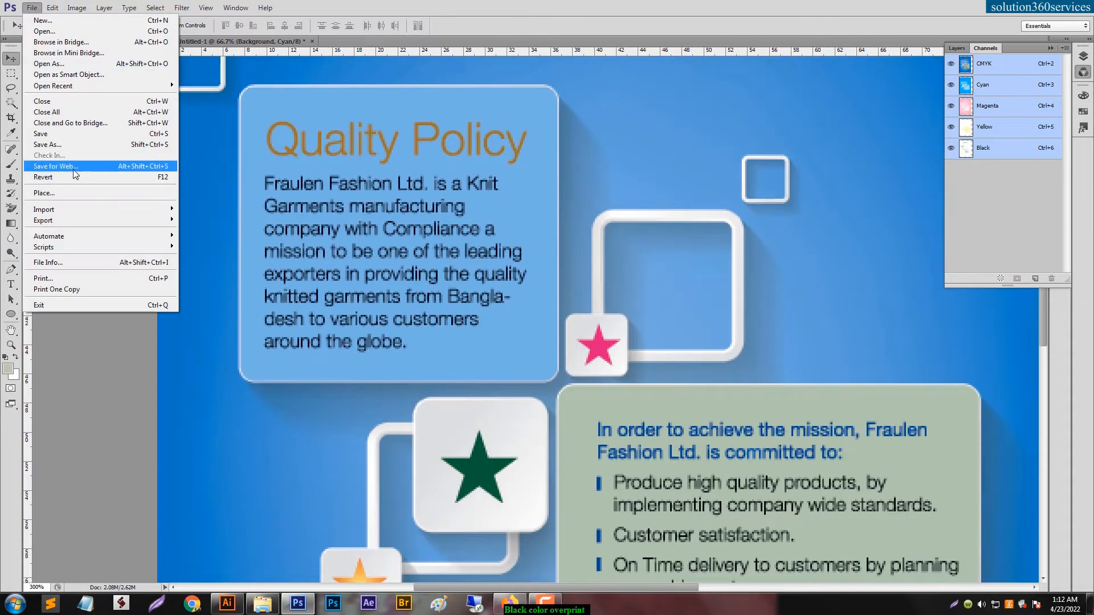
click(74, 177)
double_click(357, 203)
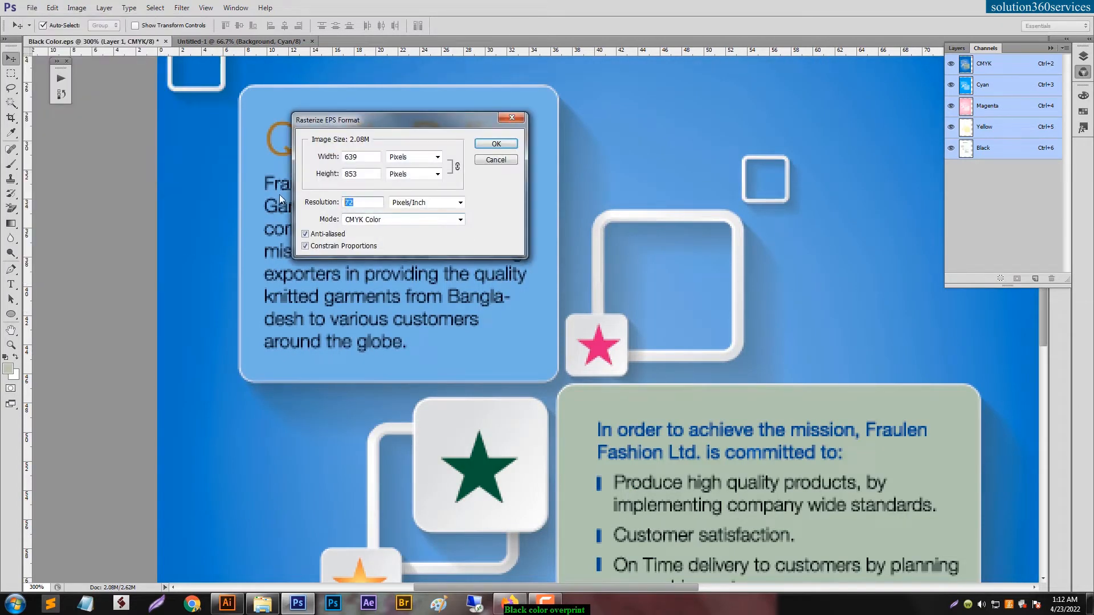
text(3)
text(200)
click(401, 221)
click(447, 216)
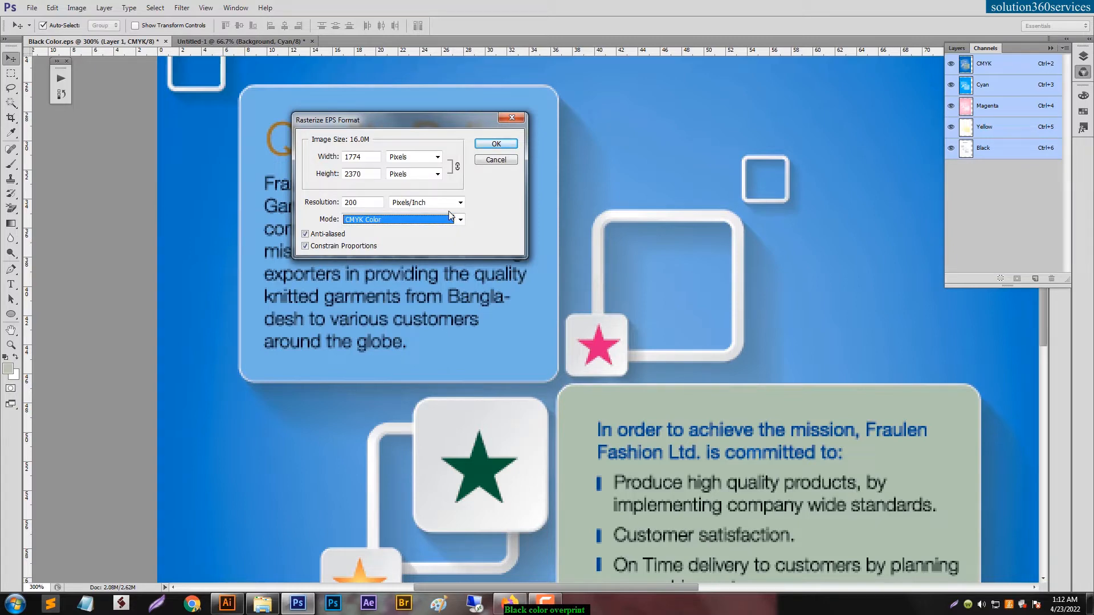
click(493, 144)
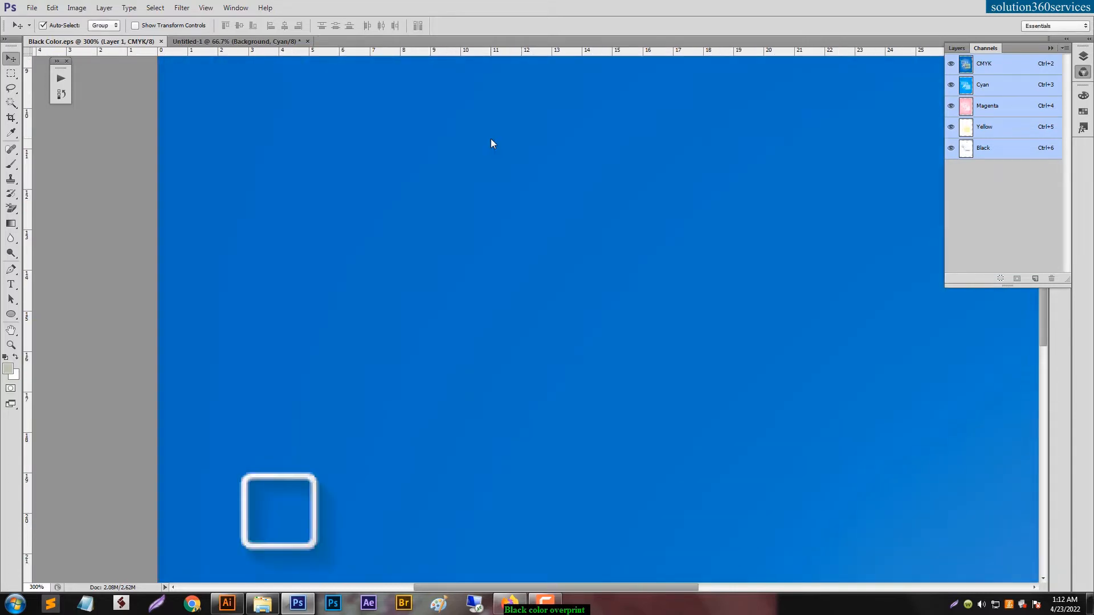
Step: Compare the body text areas in the Cyan channels of Black Color.eps and Untitled-1
key(ctrl+0)
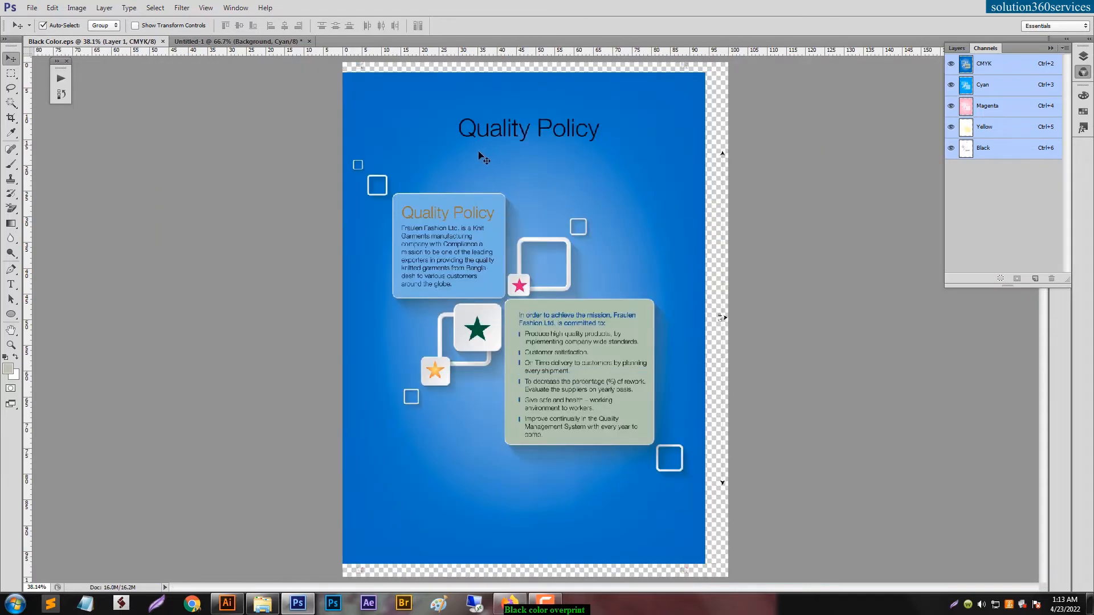
ctrl+click(434, 229)
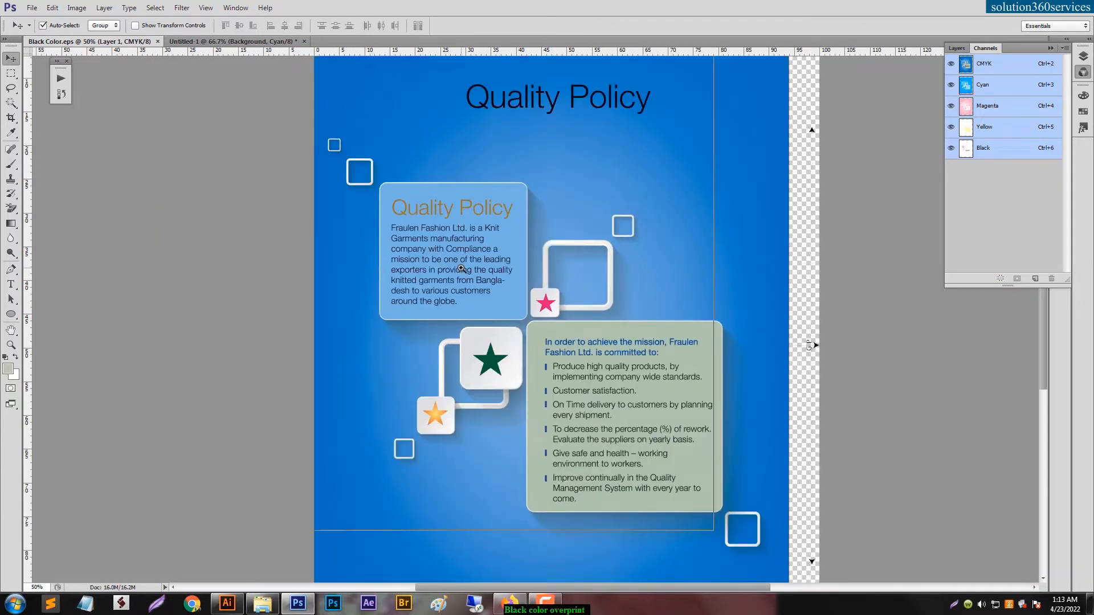
ctrl+click(461, 268)
ctrl+click(461, 270)
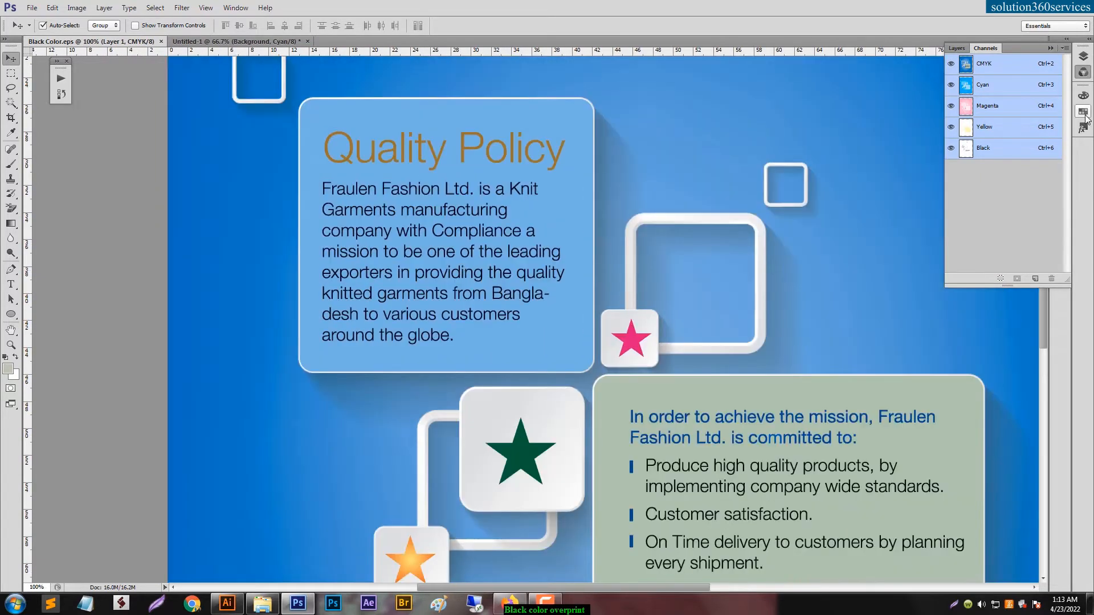
click(982, 94)
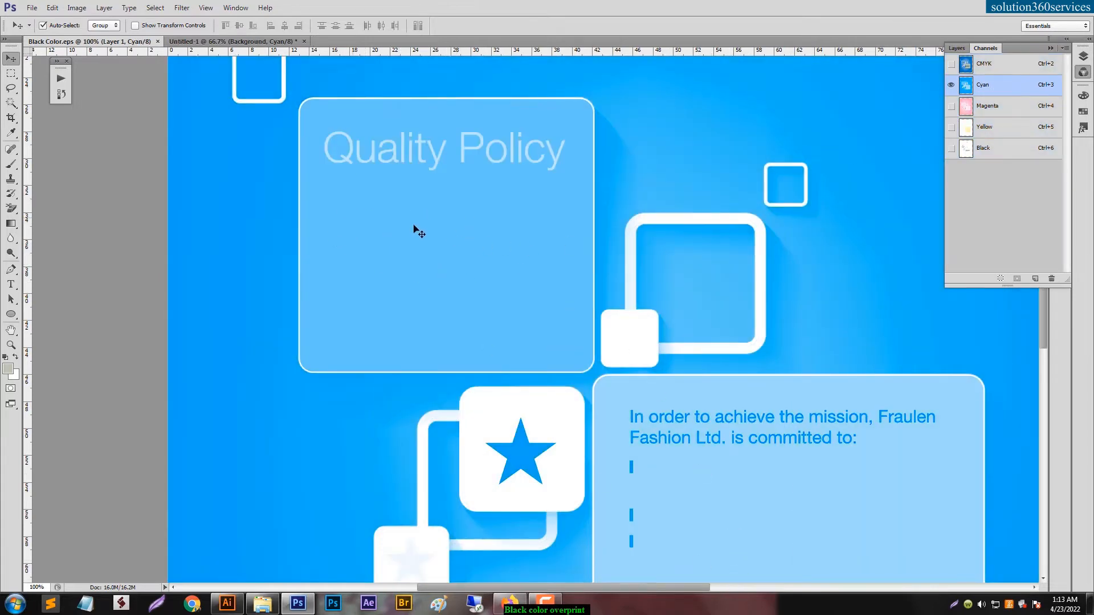
click(244, 42)
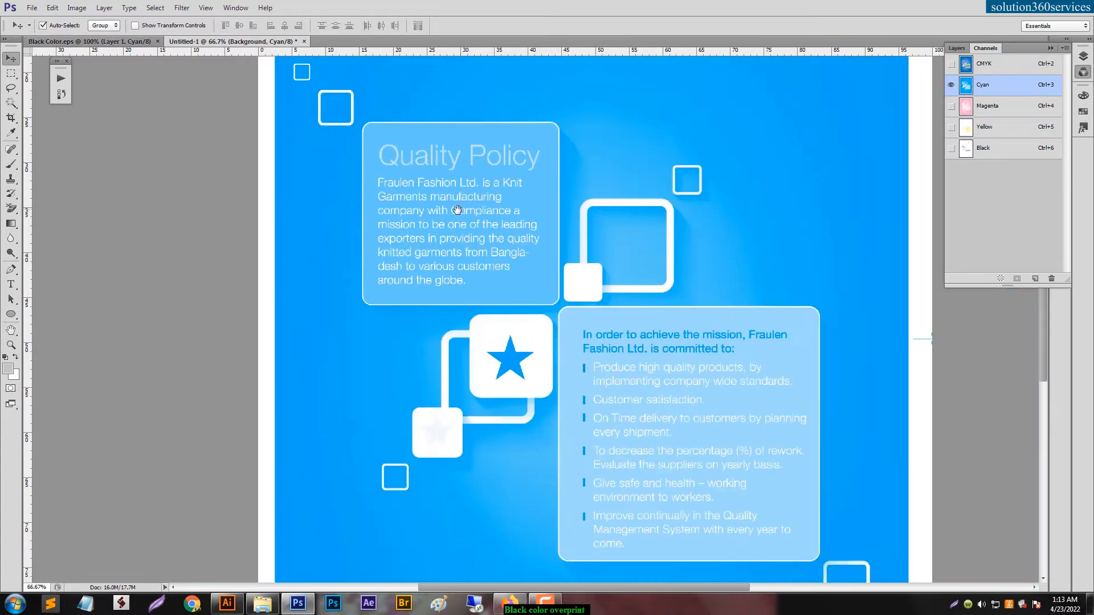
scroll(426, 197, up, 1)
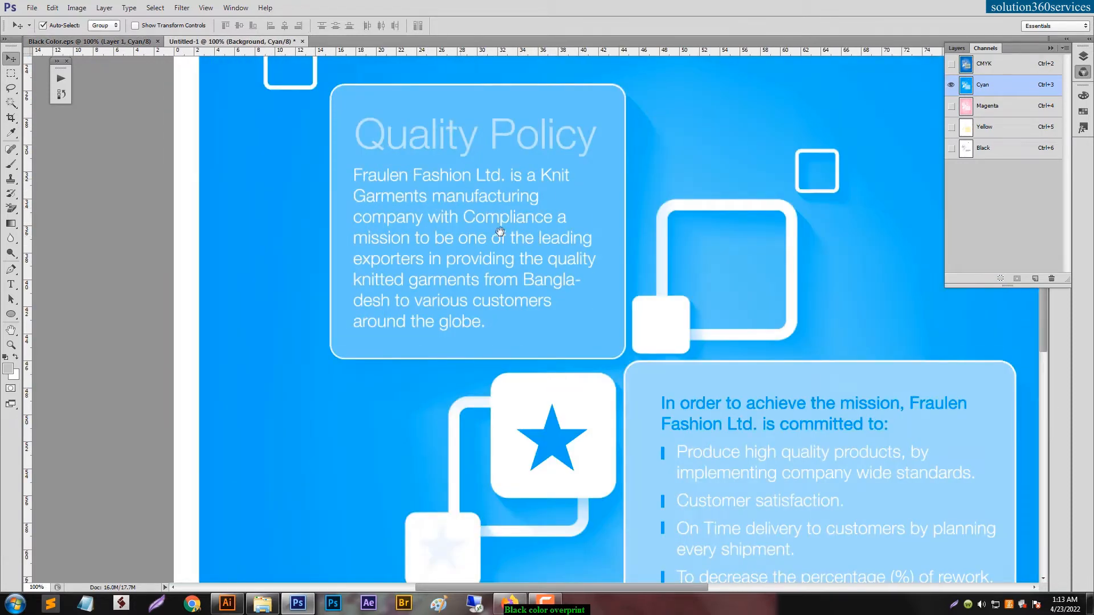
Step: Compare the body text areas in the Magenta channels of Untitled-1 and Black Color.eps
click(994, 108)
click(104, 43)
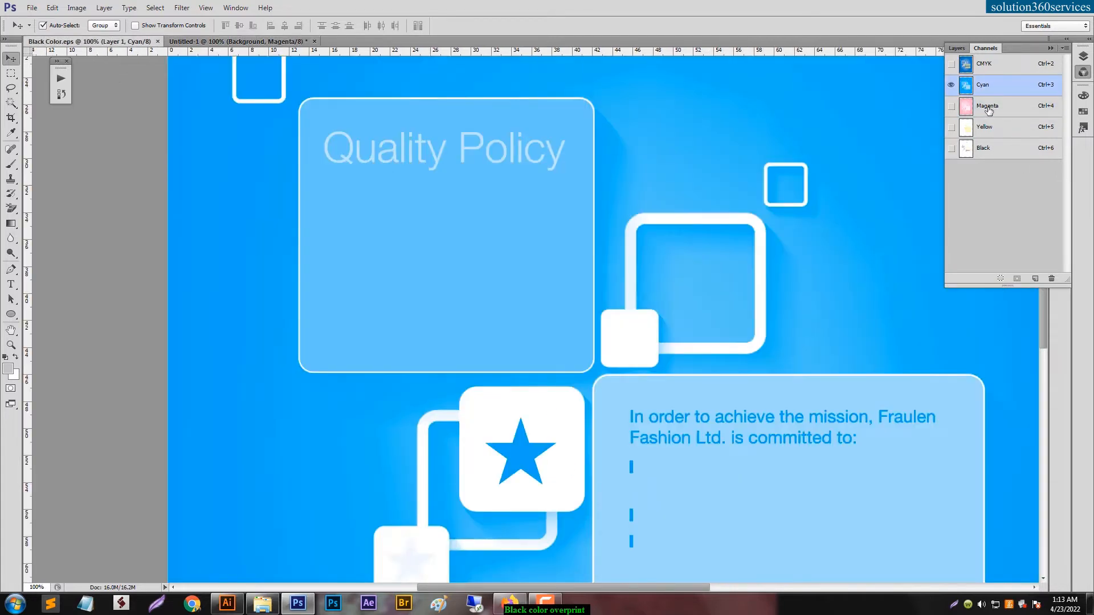
click(988, 108)
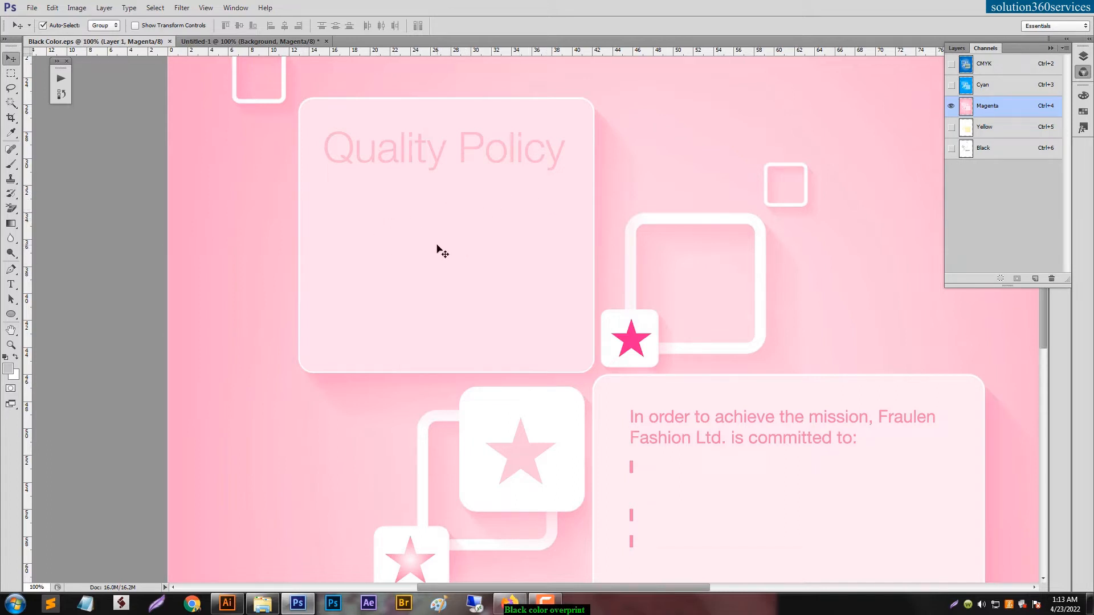
click(278, 42)
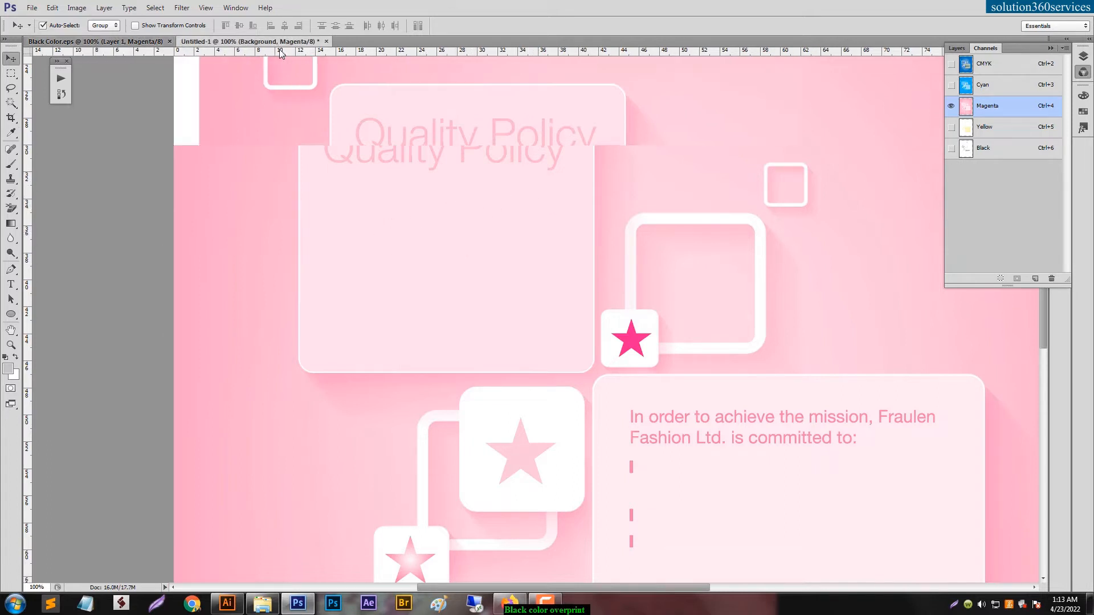
Step: Compare the Yellow channels of Untitled-1 and Black Color.eps, and return Black Color.eps to the CMYK composite view
click(1001, 135)
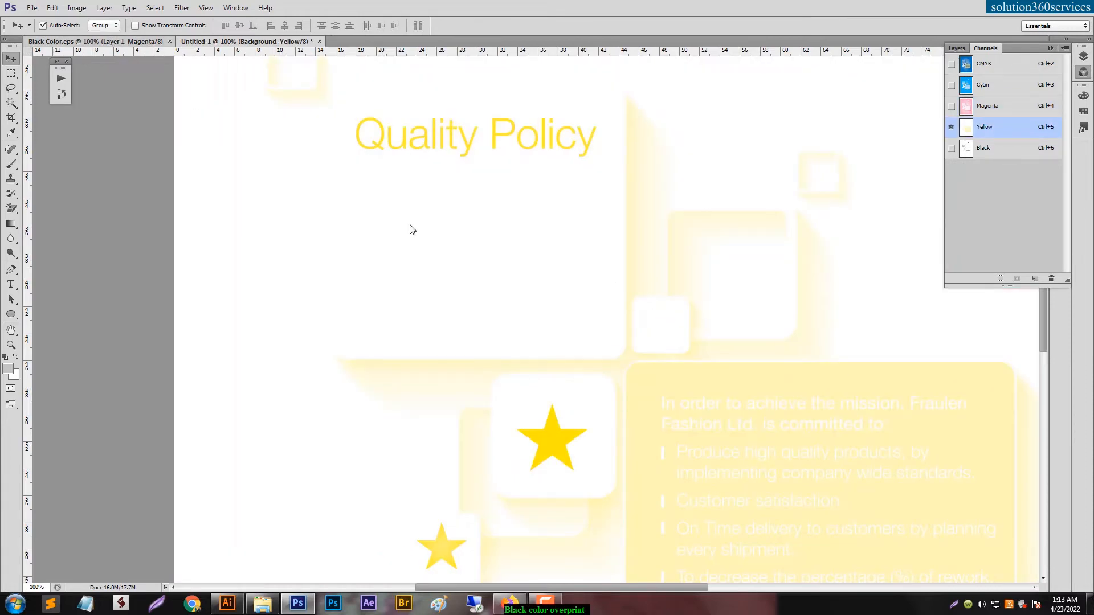
key(ctrl+Tab)
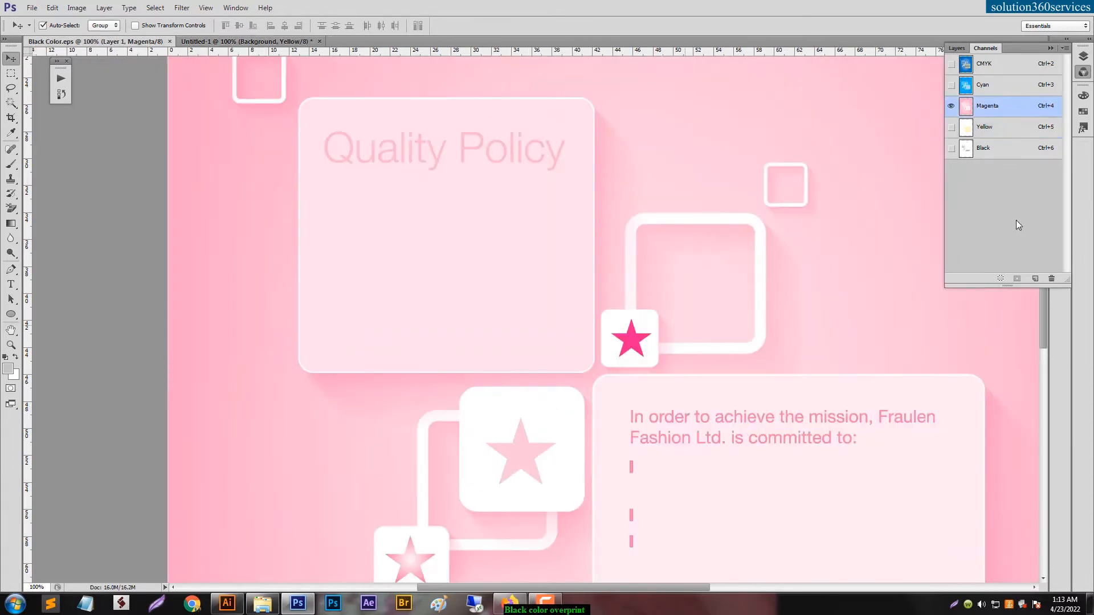
click(998, 138)
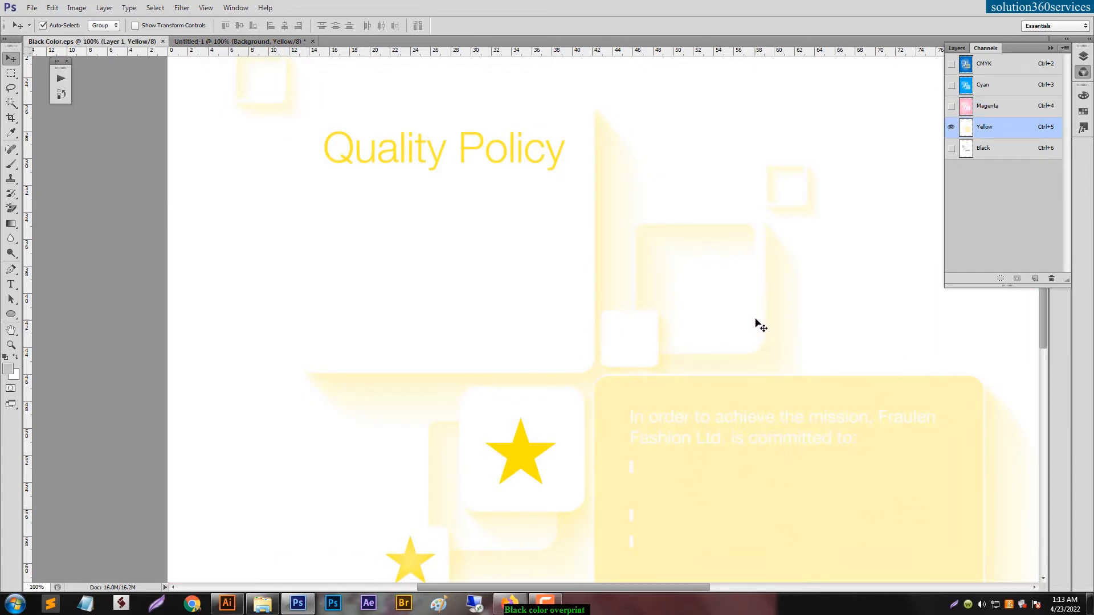
click(1005, 67)
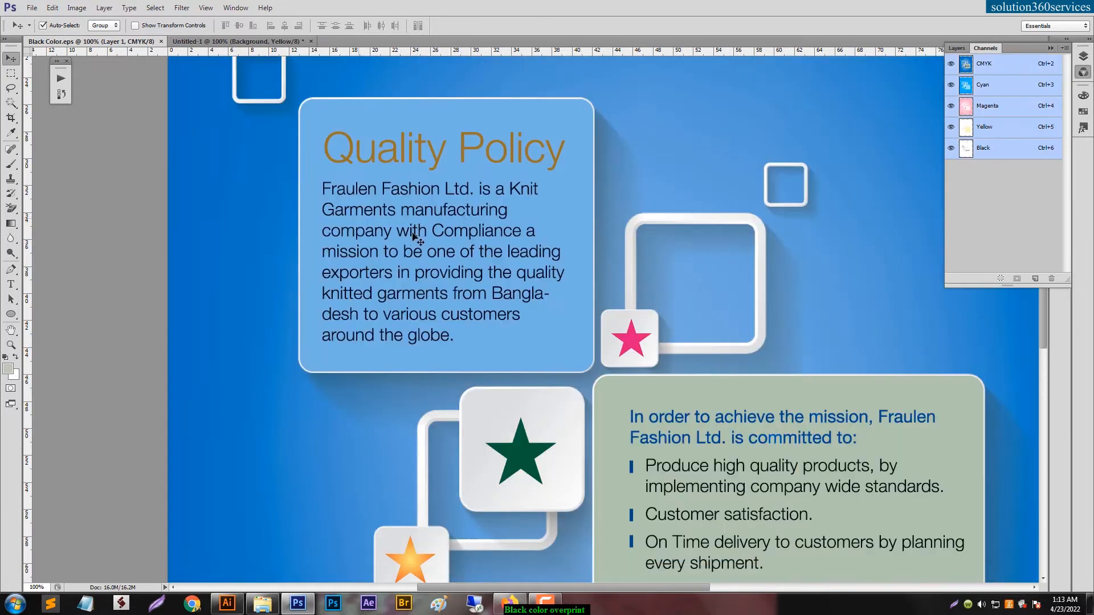